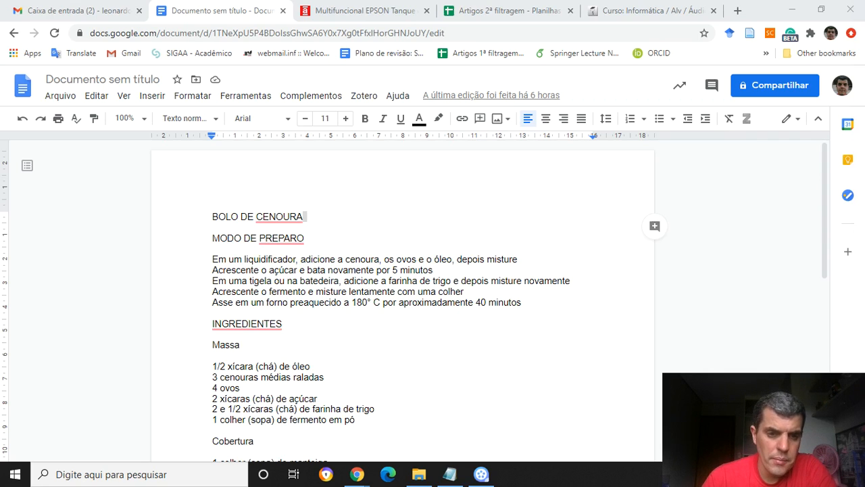
click(213, 217)
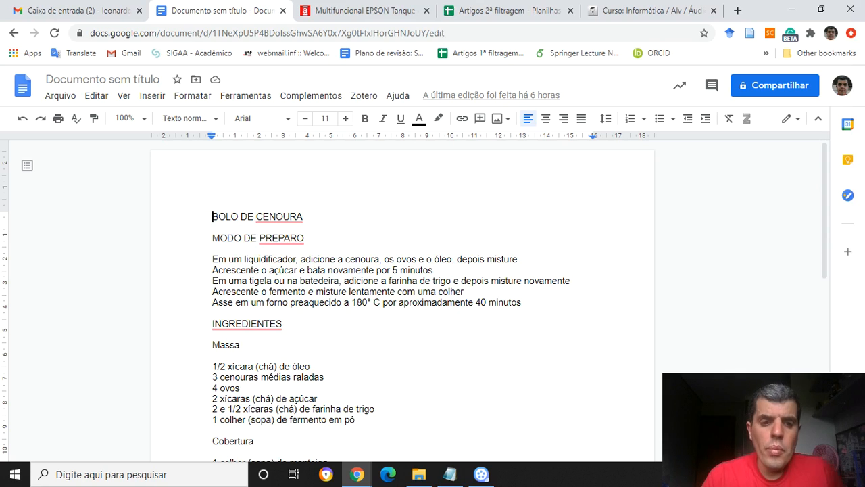
key(shift+Right)
key(shift+Right)
key(shift+Right)
key(shift+Right)
key(shift+Right)
key(shift+Right)
key(shift+Right)
key(shift+Right)
key(shift+Right)
key(shift+Right)
key(shift+Right)
key(shift+Right)
key(shift+Right)
key(shift+Right)
key(shift+Right)
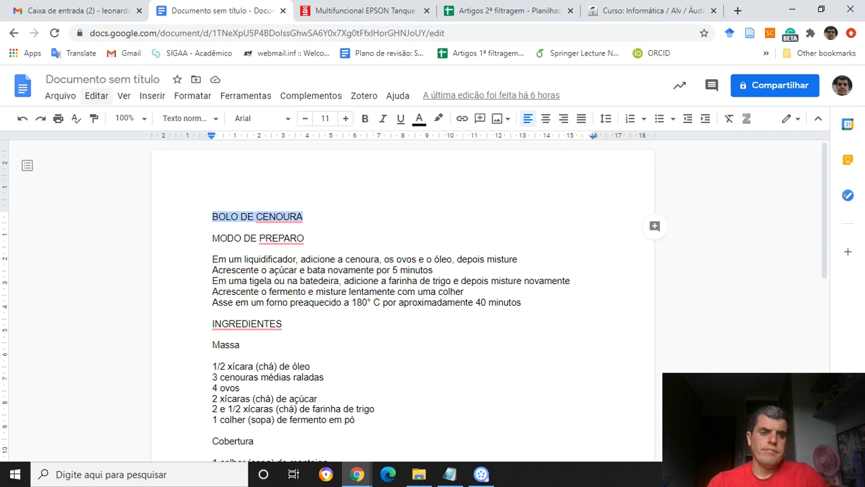
click(96, 96)
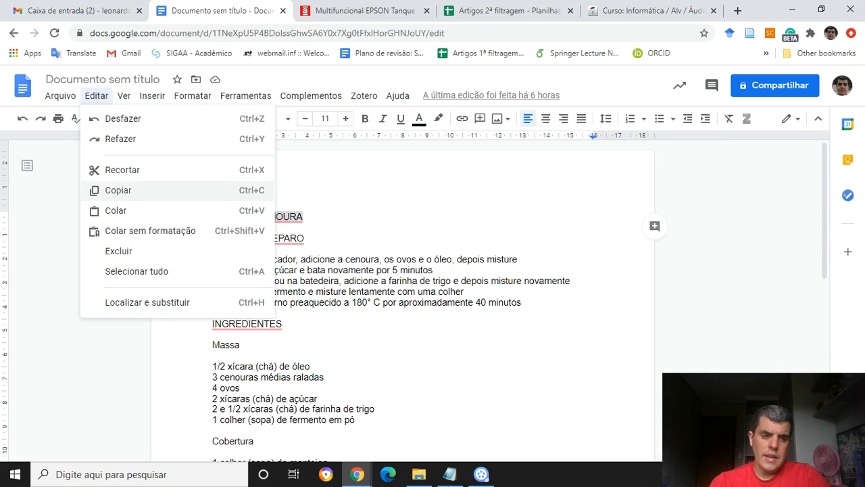
key(Escape)
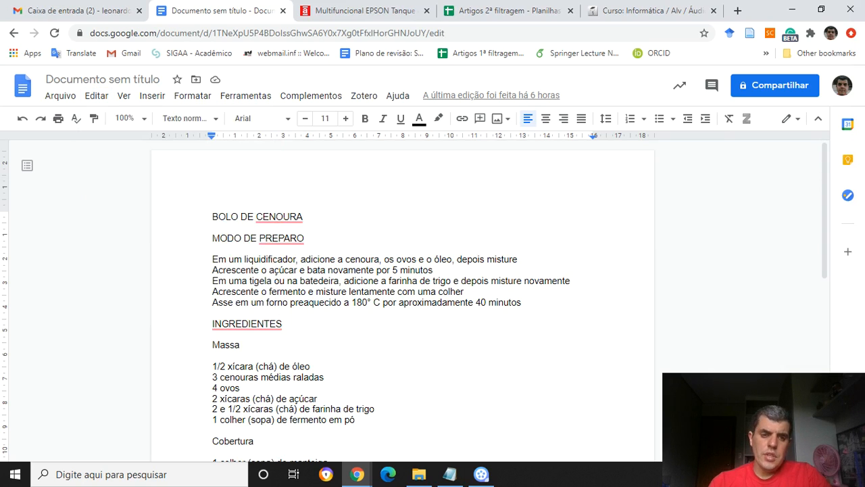
Copy the "BOLO DE CENOURA" title line at the start of the recipe.
drag(212, 216, 307, 216)
key(ctrl+c)
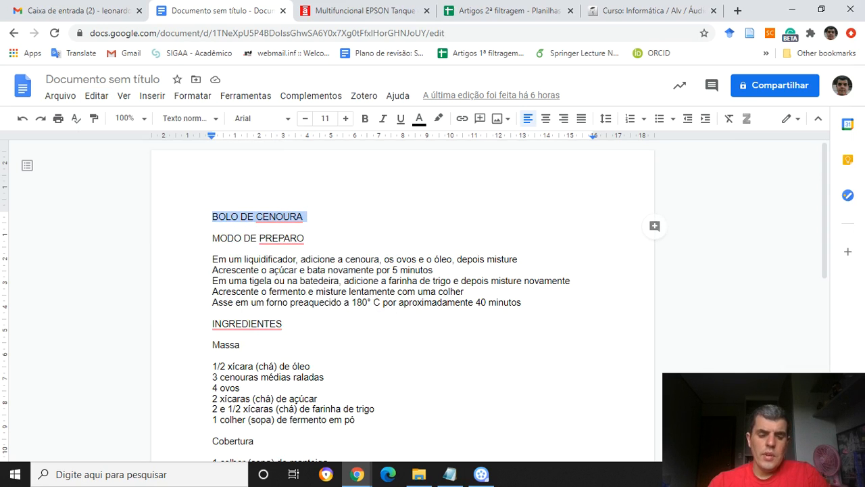
key(alt+e)
key(Down)
key(Down)
key(Down)
key(Return)
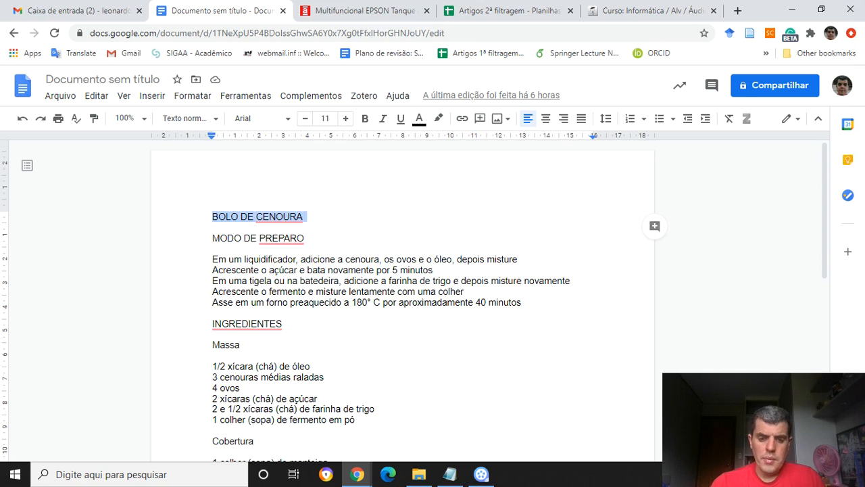
Switch to the Planejamento file in Notepad, add blank lines above its first heading and paste the copied title there.
click(450, 474)
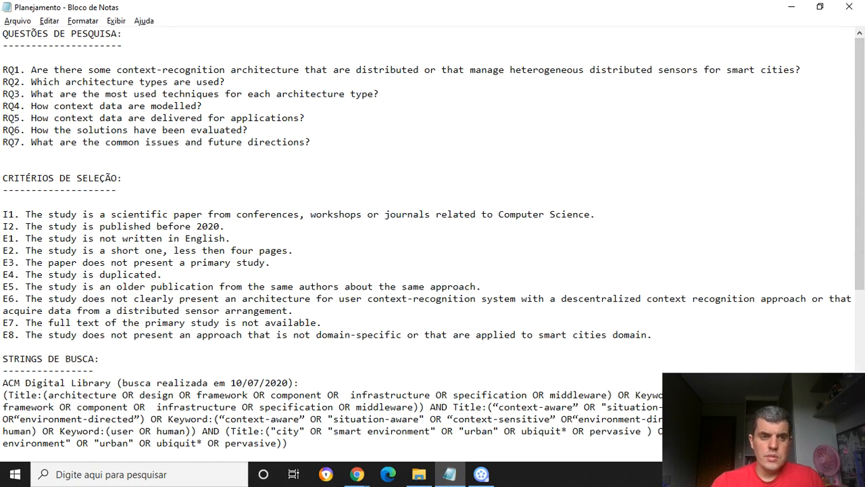
key(Return)
key(Return)
key(Up)
key(Up)
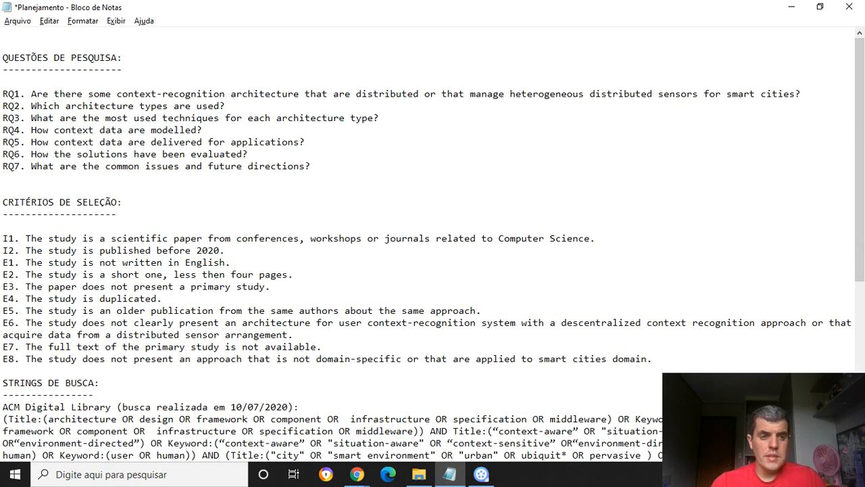
key(ctrl+v)
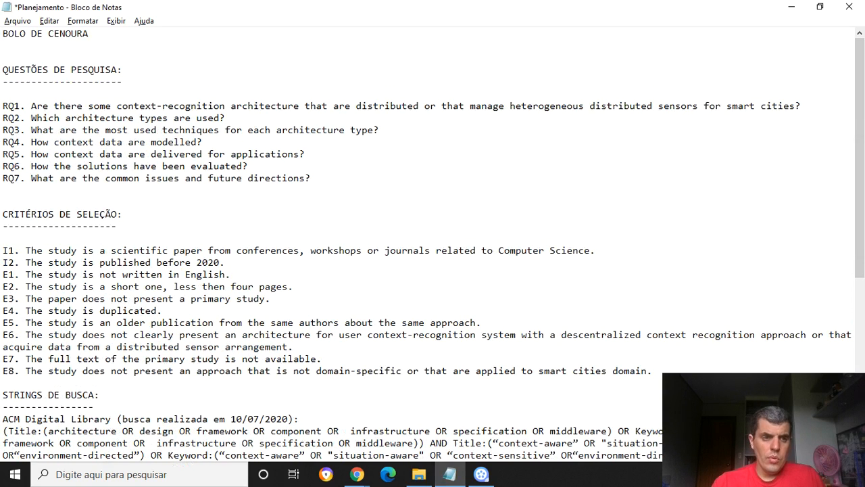
Undo the pasted title, remove the added blank lines at the start of the Planejamento file and save it.
key(Up)
key(shift+End)
key(ctrl+c)
key(ctrl+z)
key(ctrl+z)
key(ctrl+z)
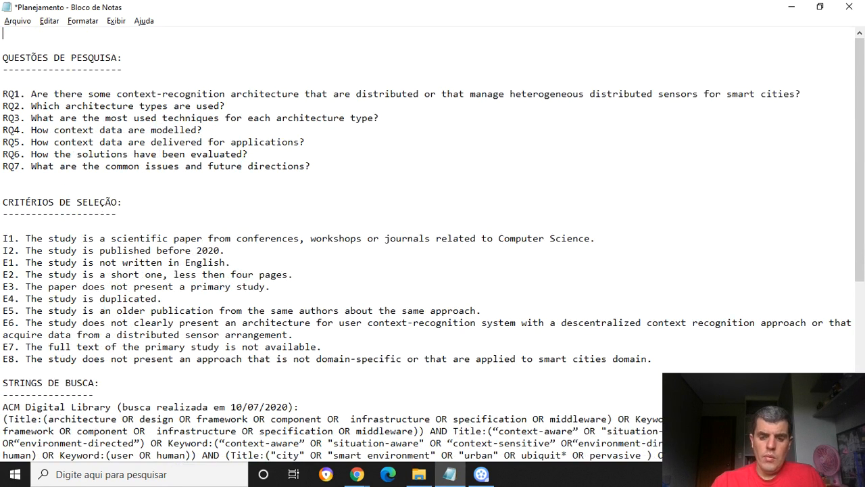
key(Delete)
key(Delete)
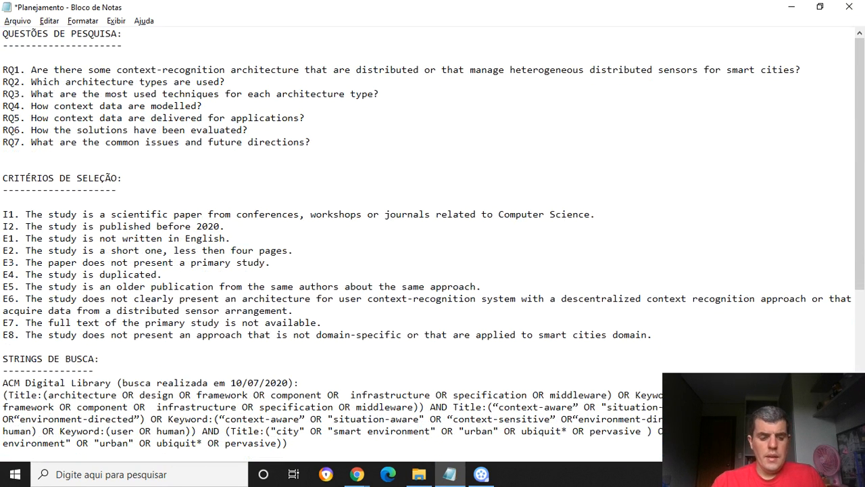
key(ctrl+s)
Switch back to the recipe in Google Docs, add two line breaks after the title and paste the copied title there.
key(alt+Tab)
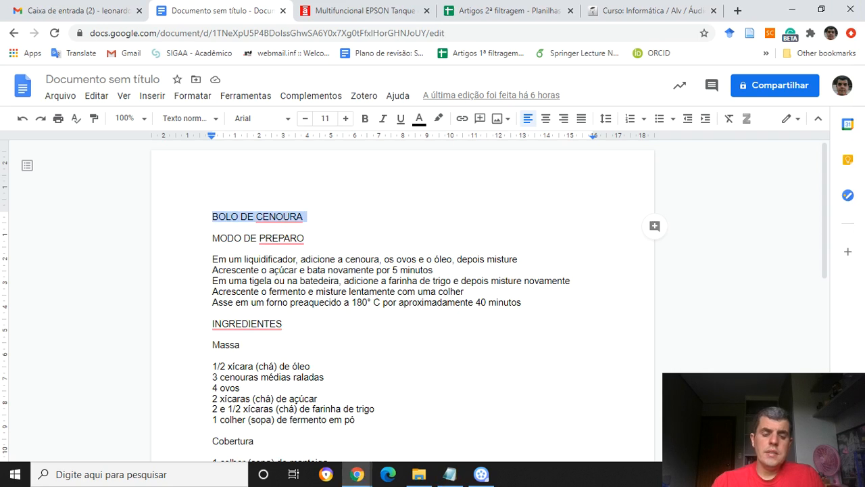
click(303, 216)
key(Return)
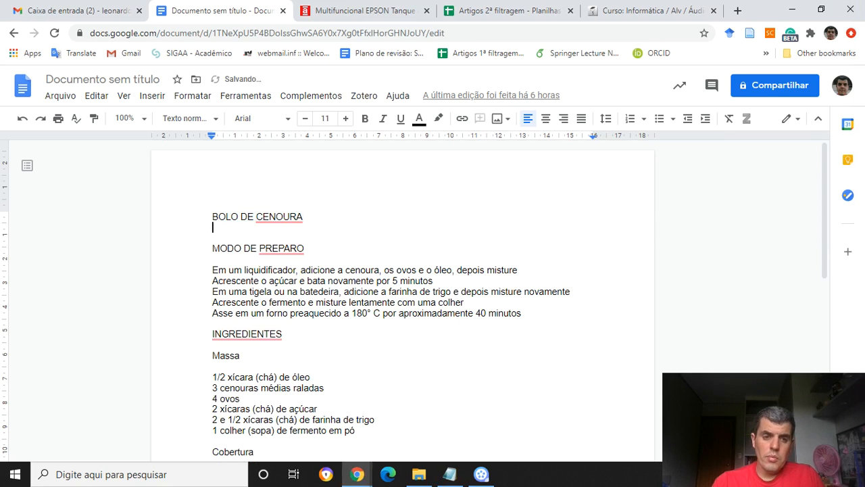
key(Return)
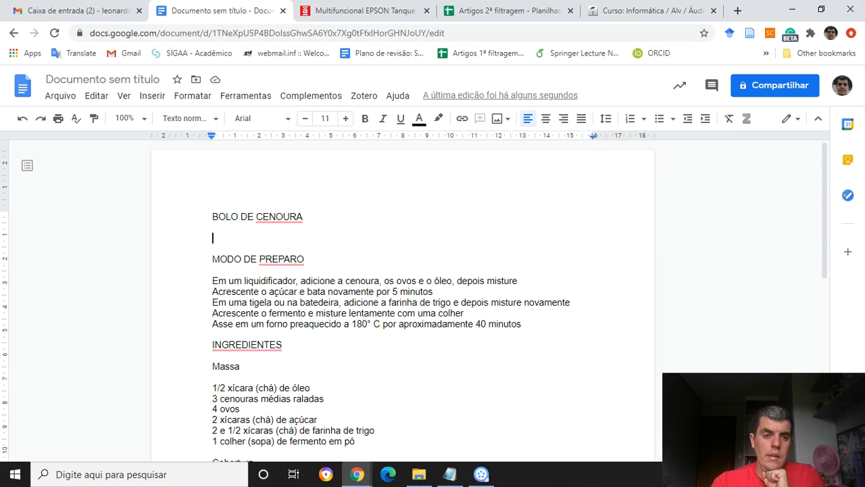
click(96, 96)
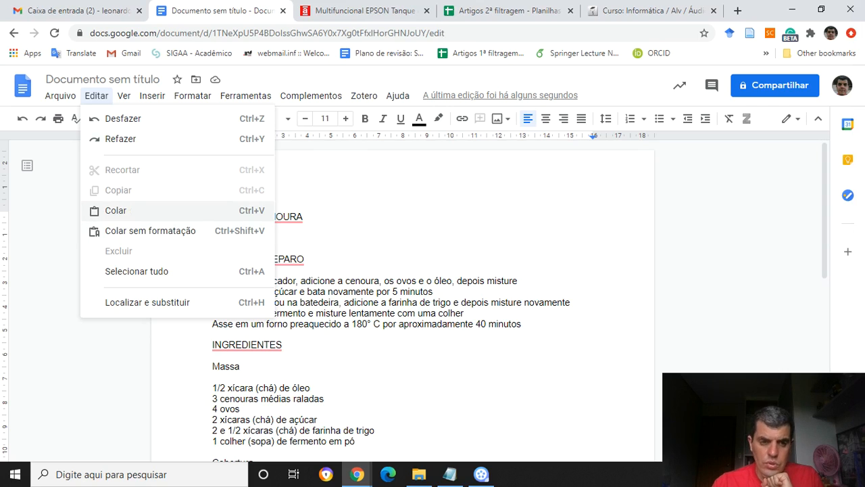
click(116, 210)
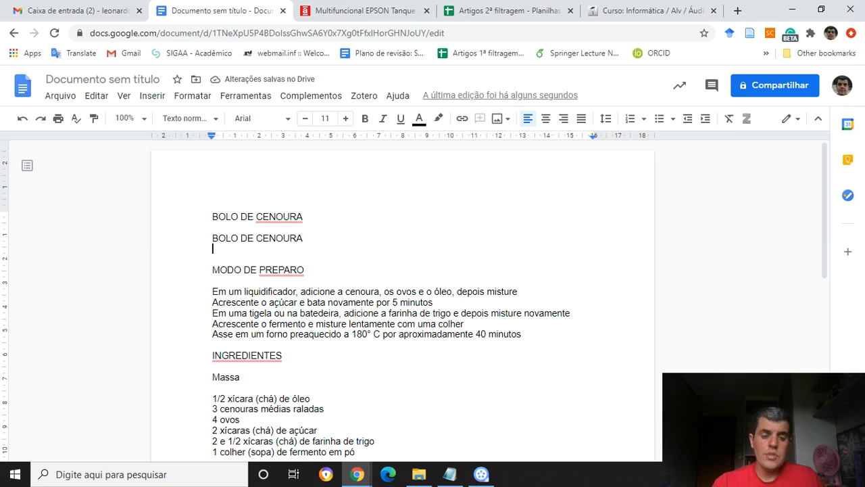
Add another line break below the pasted title and paste "BOLO DE CENOURA" once more.
key(Return)
click(96, 95)
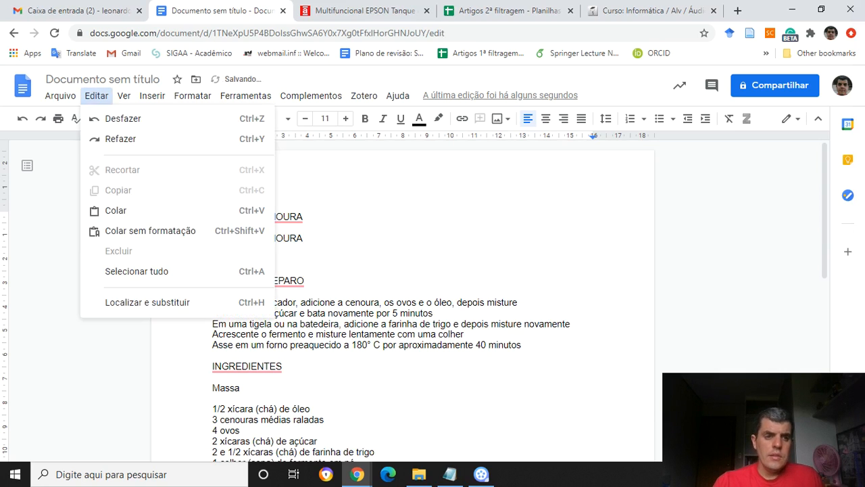
click(115, 209)
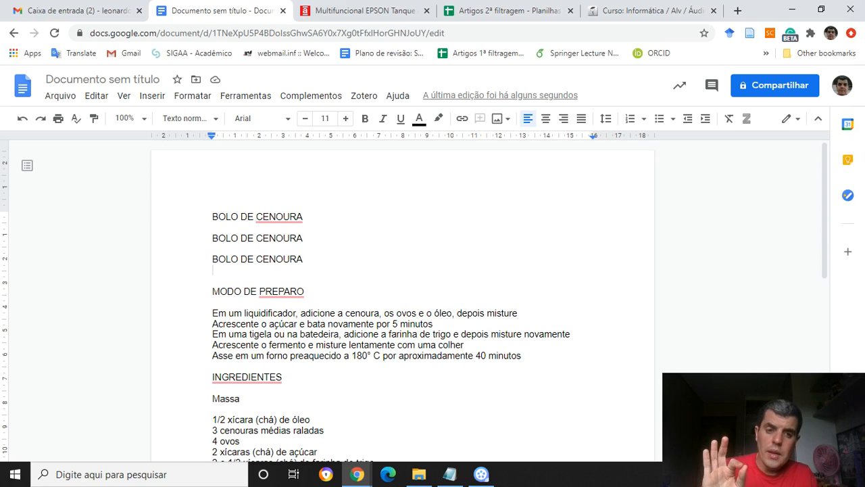
Select all three "BOLO DE CENOURA" lines at the start of the document.
key(Up)
key(Up)
key(Up)
key(Up)
key(Up)
key(shift+Down)
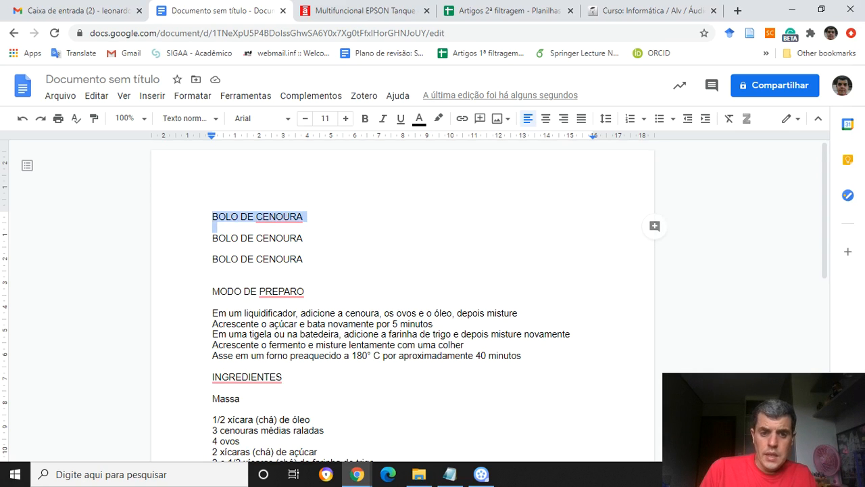
key(shift+Down)
key(shift+Down)
key(shift+Down)
key(shift+Down)
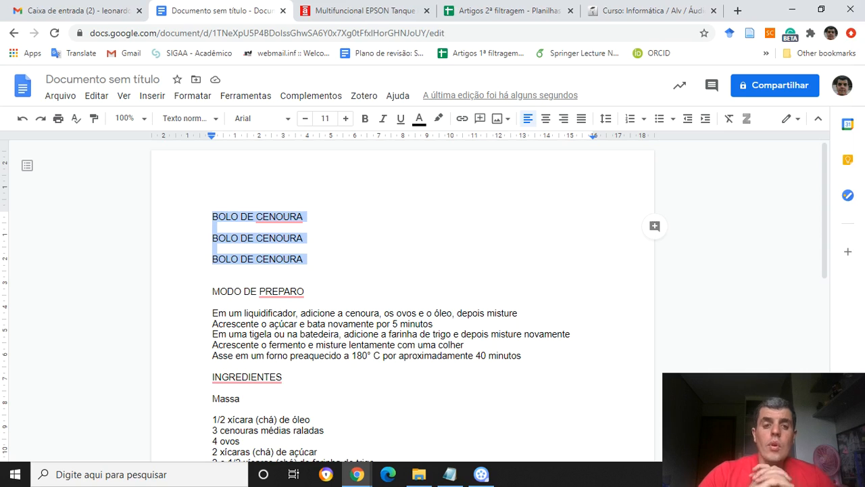
Cut the "MODO DE PREPARO" heading with its five instruction lines and delete the blank lines left above "INGREDIENTES".
key(Down)
key(Down)
key(Down)
key(Down)
key(Down)
key(Down)
key(Down)
key(Down)
key(Down)
key(Down)
key(Down)
key(Down)
key(Down)
key(Down)
key(Down)
key(Down)
key(Down)
key(Down)
key(Down)
key(Down)
key(Down)
key(Down)
key(Down)
key(Down)
key(Down)
key(Down)
key(Down)
key(Up)
key(Up)
key(Up)
key(Up)
key(Up)
key(Up)
key(Up)
key(Up)
key(Up)
key(Up)
key(Up)
key(Up)
key(Up)
key(Up)
key(Up)
key(Up)
key(Up)
key(Up)
key(Up)
key(Up)
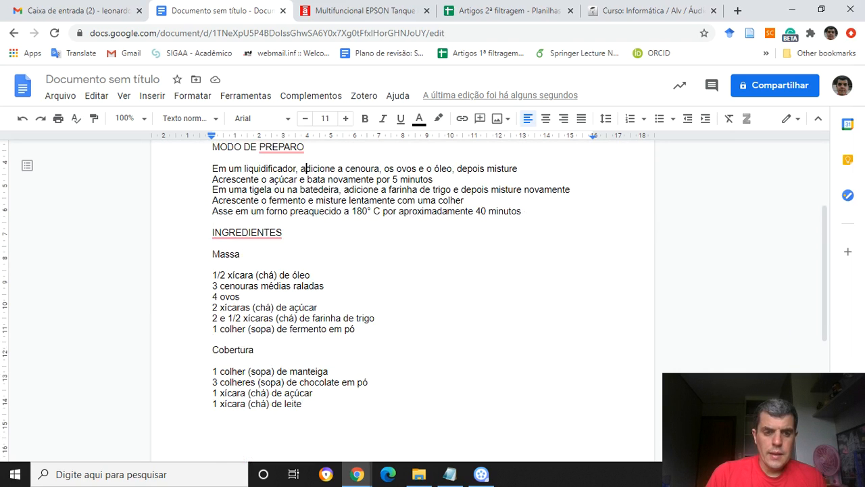
key(Up)
key(Up)
key(Up)
key(Up)
key(Up)
key(Up)
key(Up)
key(Up)
key(Up)
key(Down)
key(Down)
key(Down)
key(Down)
key(Down)
key(Down)
key(Down)
key(Home)
key(shift+Down)
key(shift+Down)
key(shift+Down)
key(shift+Down)
key(shift+Down)
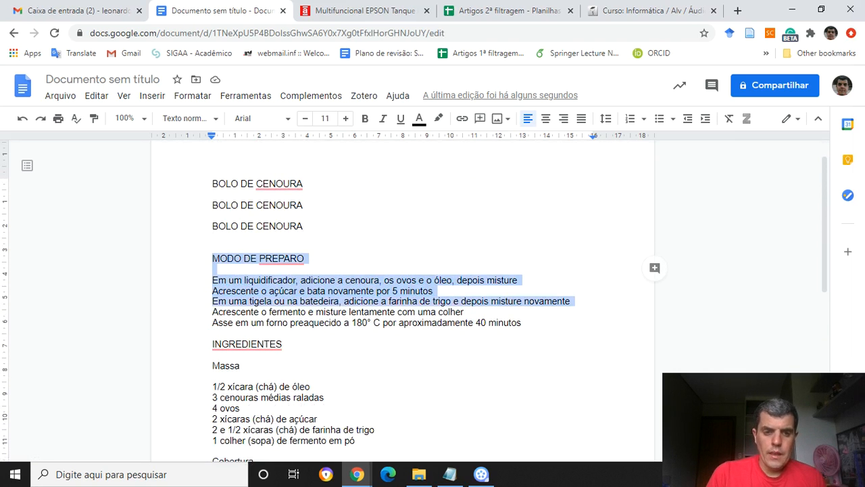
key(shift+Down)
key(shift+Down)
key(shift+Left)
key(ctrl+c)
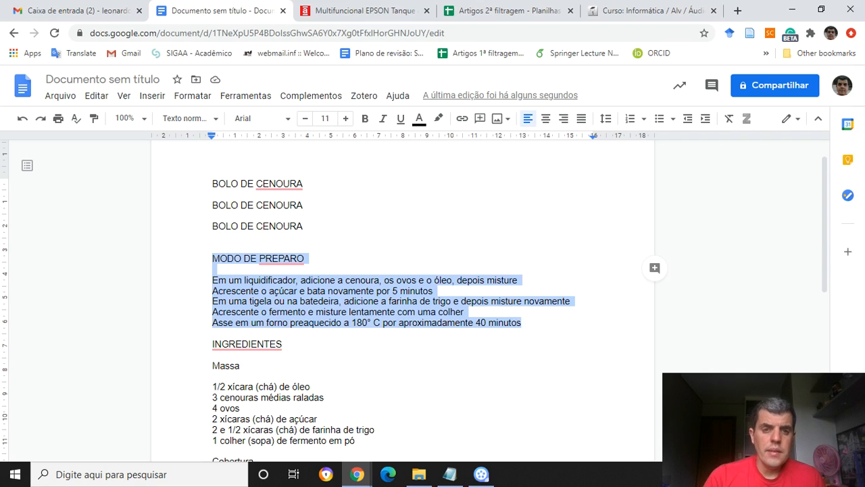
click(96, 95)
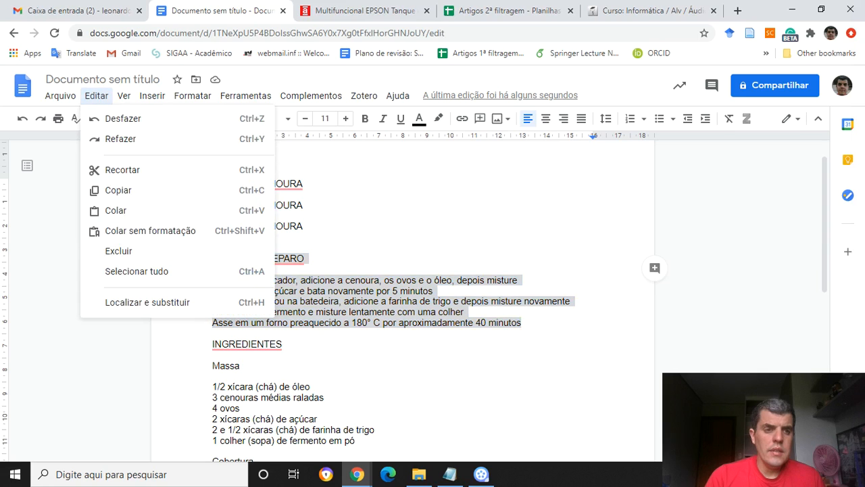
click(122, 169)
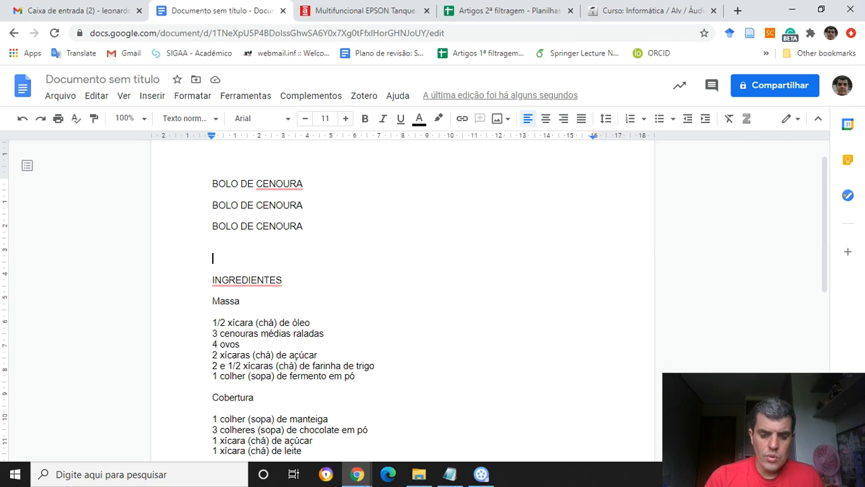
key(Delete)
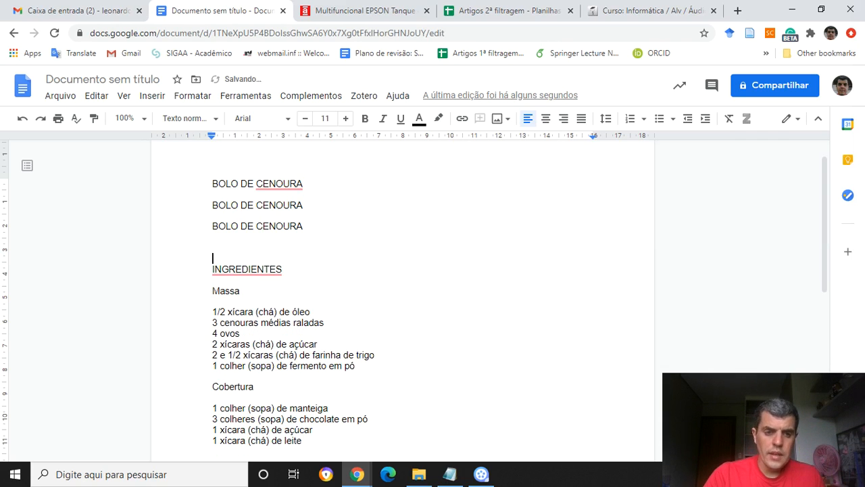
key(Delete)
Paste the cut "MODO DE PREPARO" section at the end of the document, one blank line below the Cobertura ingredients.
key(Down)
key(Down)
key(Down)
key(Down)
key(Down)
key(Down)
key(Down)
key(Down)
key(Down)
key(Down)
key(Down)
key(Down)
key(Down)
key(Down)
key(Return)
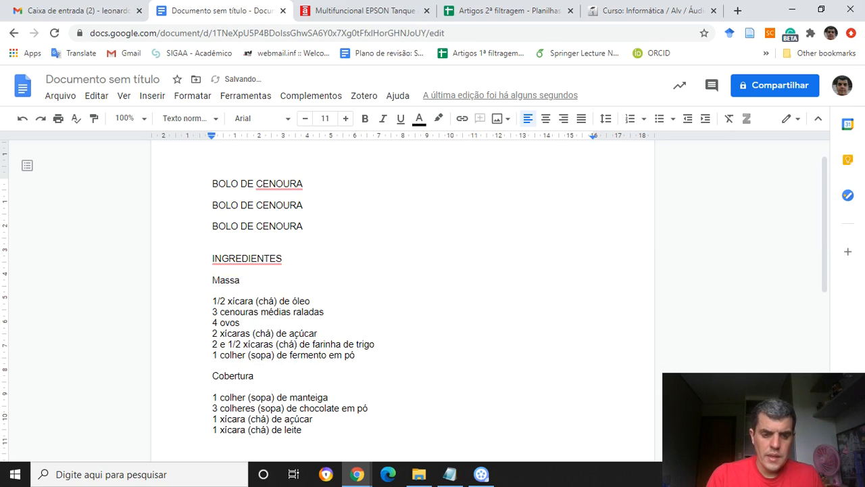
key(Return)
key(Return)
key(Return)
key(Return)
key(BackSpace)
key(BackSpace)
key(BackSpace)
key(BackSpace)
key(BackSpace)
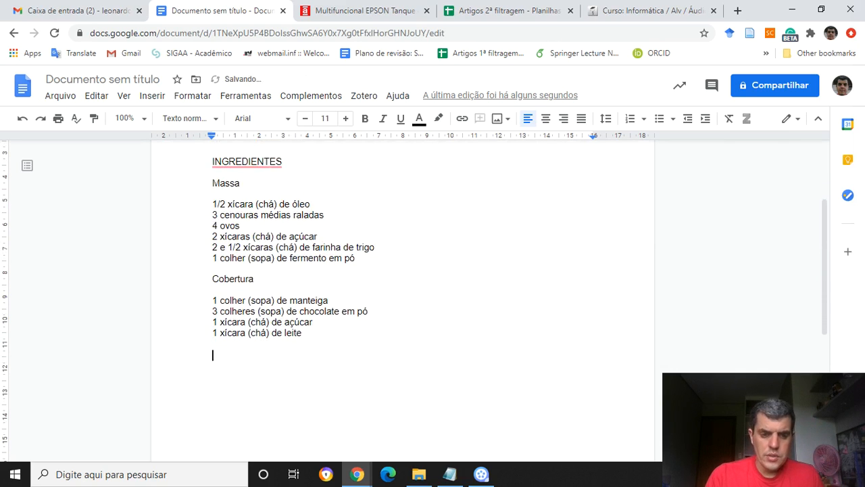
click(96, 96)
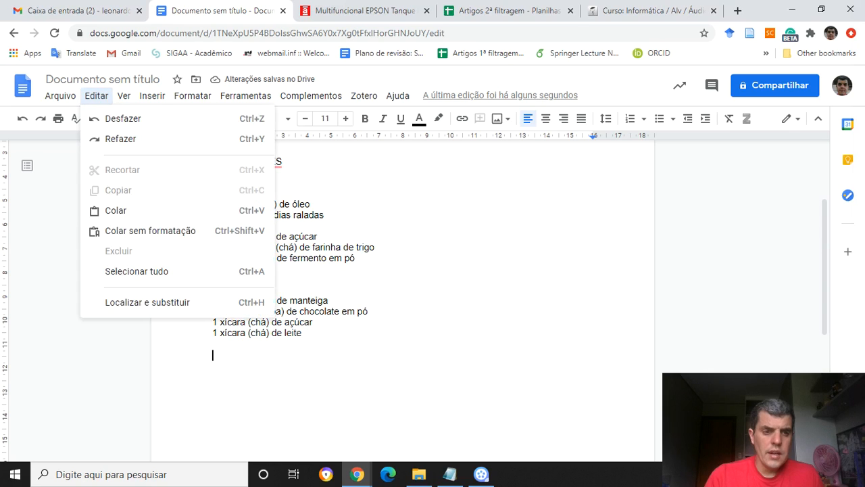
click(115, 210)
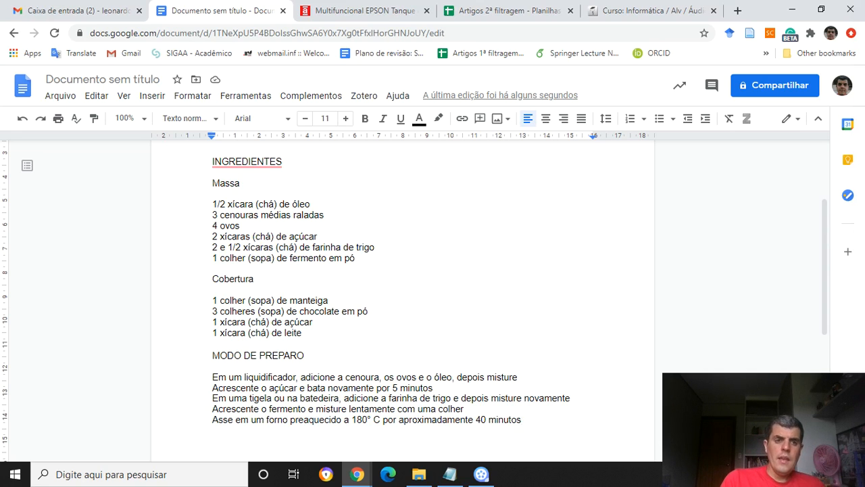
Delete the two duplicate "BOLO DE CENOURA" lines below the original title.
key(Up)
key(Up)
key(Up)
key(Up)
key(Up)
key(Up)
key(Up)
key(Up)
key(Up)
key(Up)
key(Up)
key(Up)
key(Up)
key(Up)
key(Up)
key(Up)
key(Up)
key(Up)
key(Up)
key(Up)
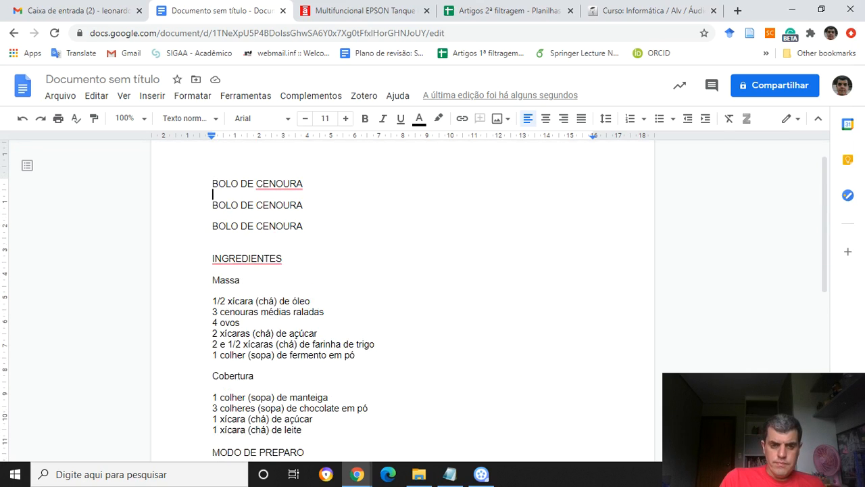
key(Up)
key(shift+Down)
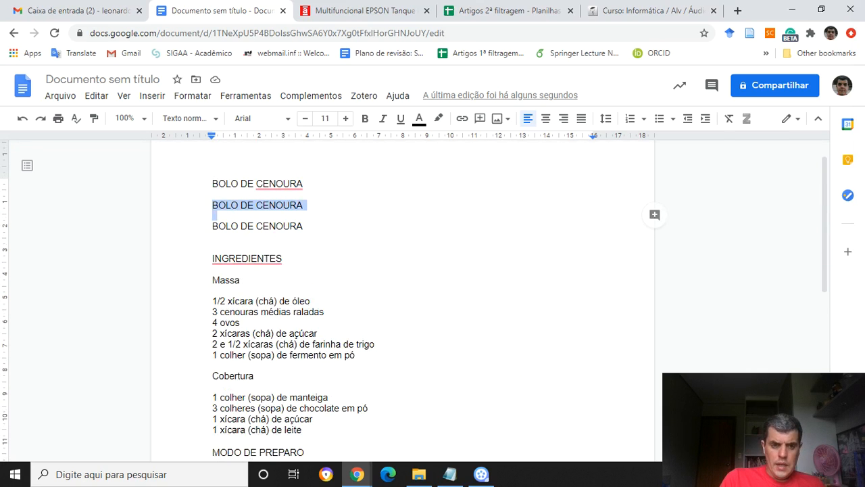
key(shift+Down)
key(shift+Down)
key(BackSpace)
key(BackSpace)
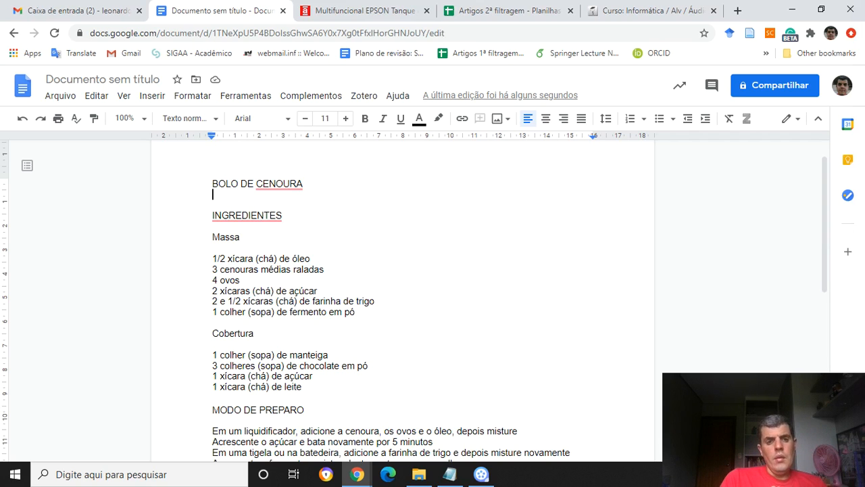
Apply the "Título" paragraph style to the "BOLO DE CENOURA" line.
drag(213, 183, 303, 184)
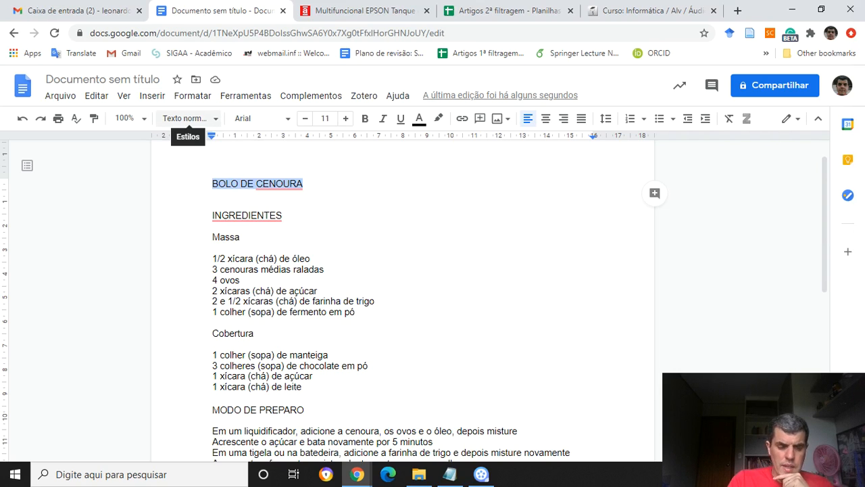
click(190, 118)
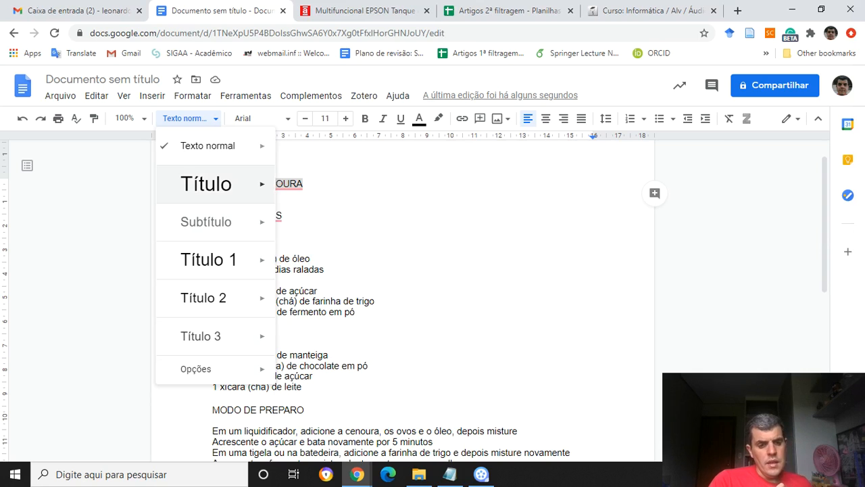
mouse_move(203, 369)
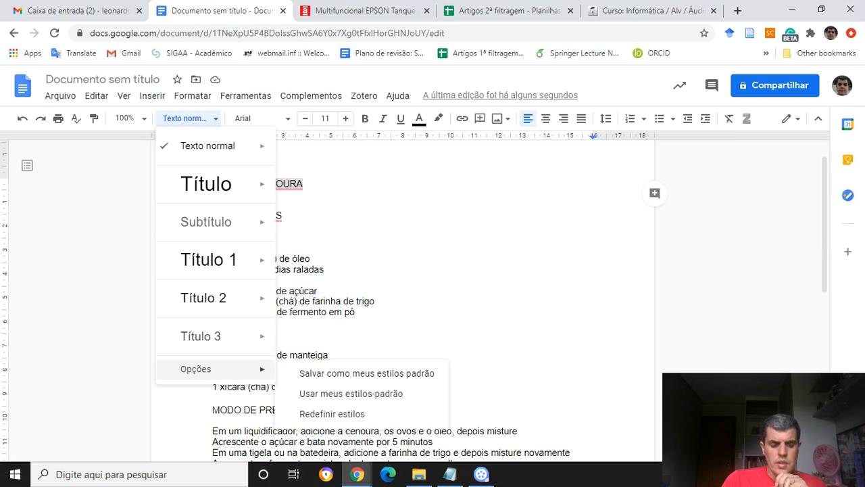
mouse_move(207, 183)
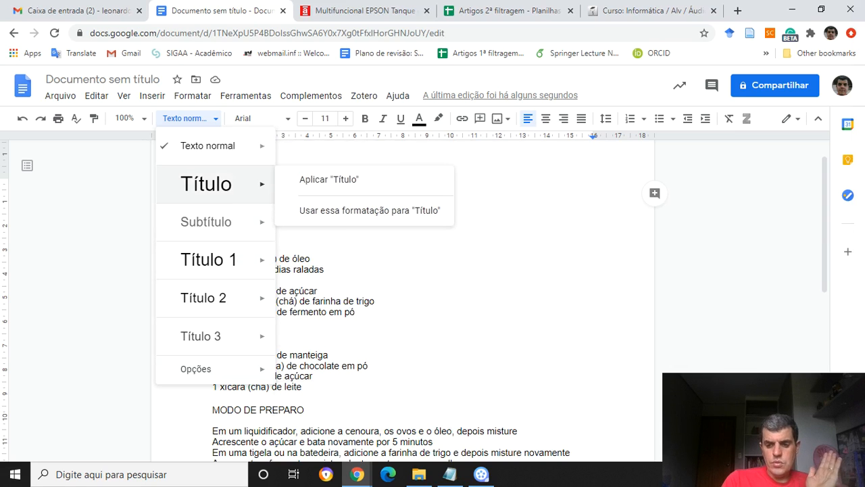
mouse_move(208, 146)
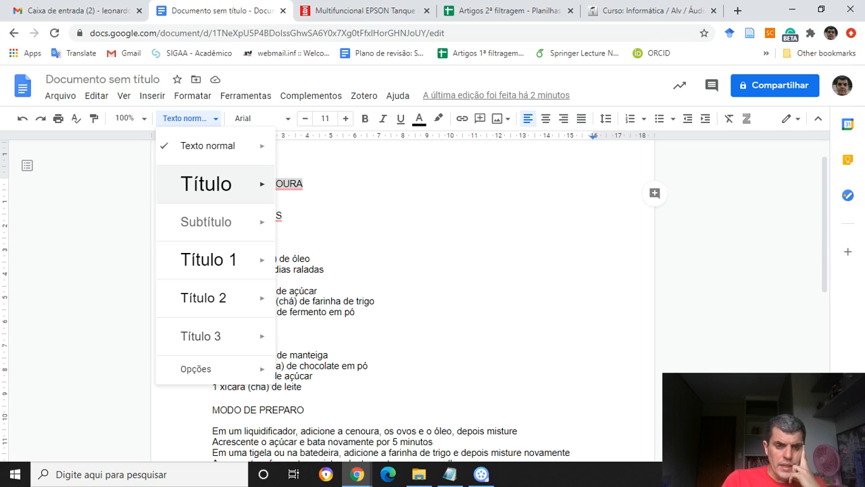
click(206, 183)
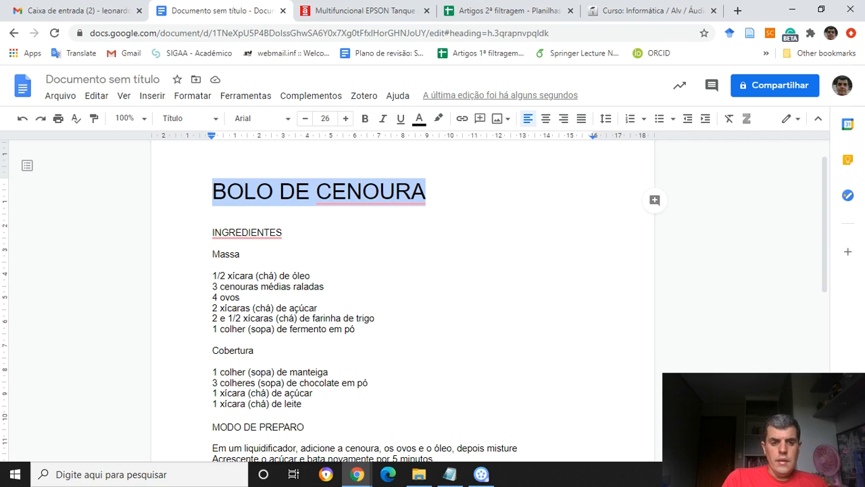
Apply the "Subtítulo" style to the "INGREDIENTES" and "MODO DE PREPARO" headings.
drag(213, 232, 283, 233)
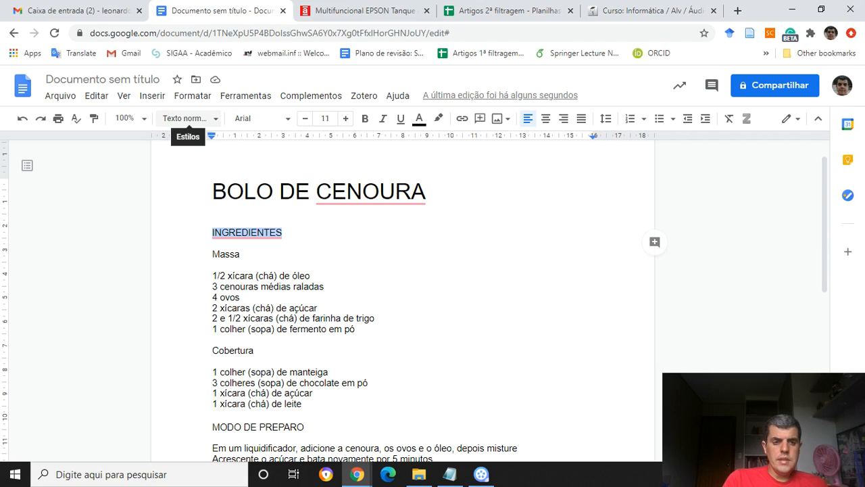
click(188, 118)
click(206, 222)
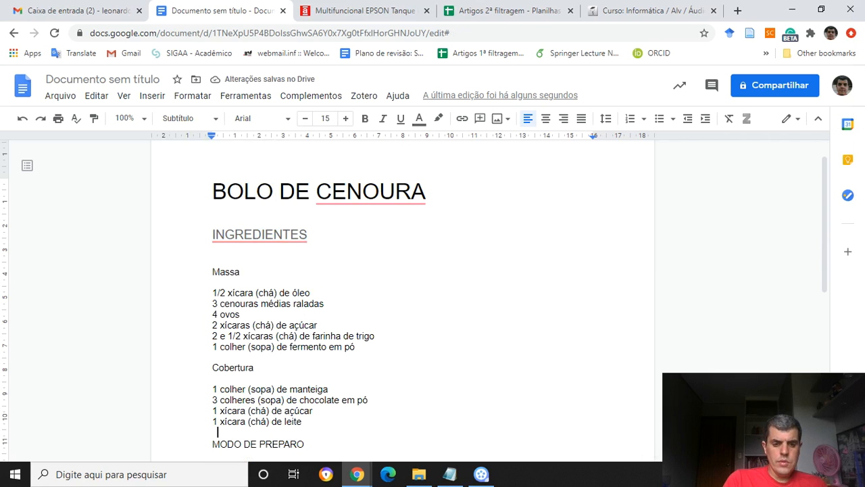
drag(212, 443, 308, 443)
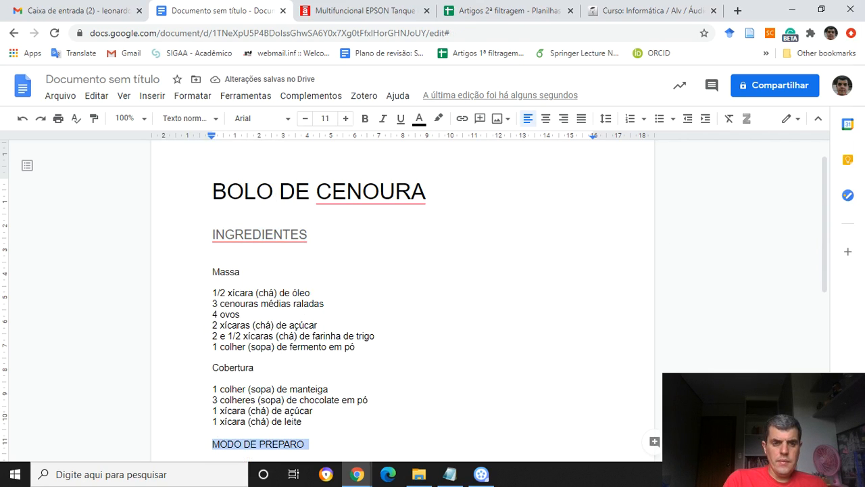
click(188, 118)
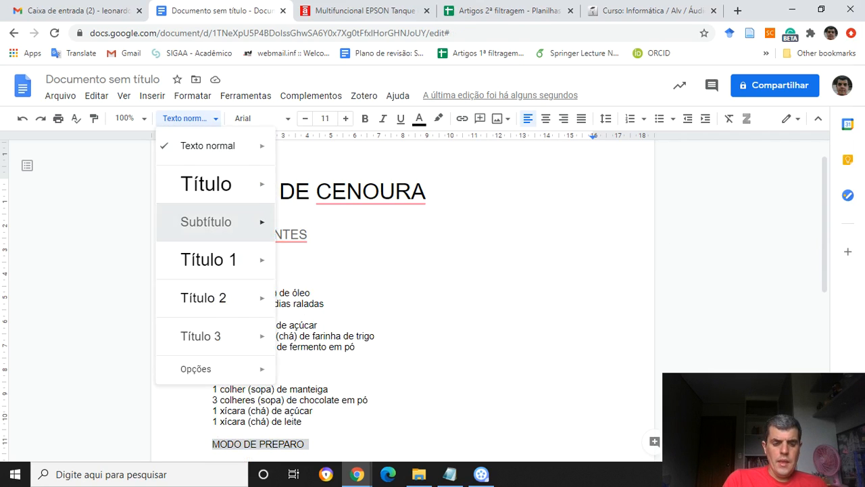
click(206, 222)
Format the "BOLO DE CENOURA" title with font size 18, bold and underline.
click(273, 149)
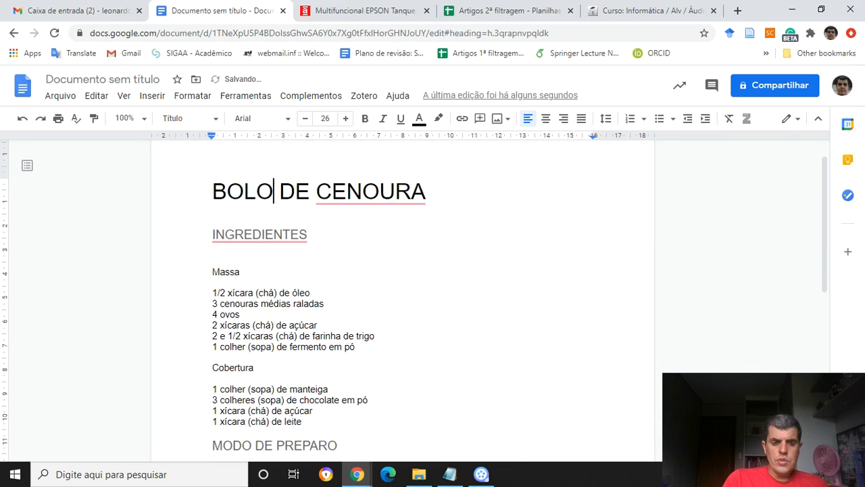
drag(213, 192, 424, 192)
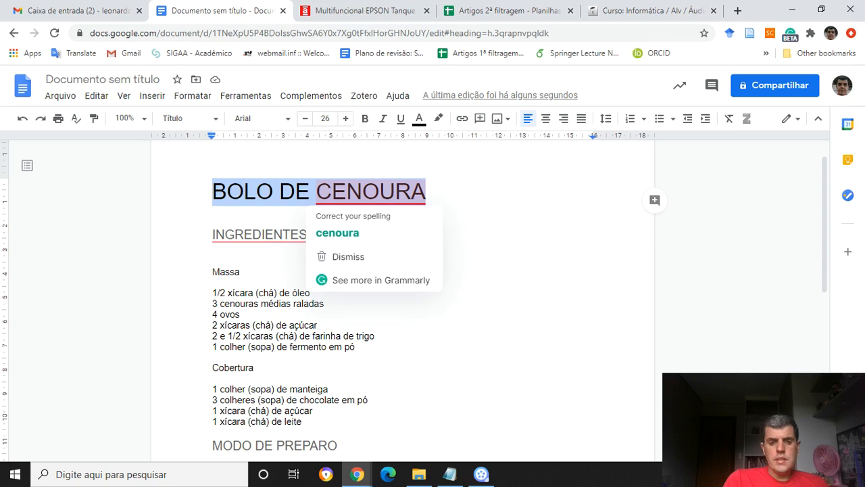
click(213, 192)
drag(213, 192, 425, 192)
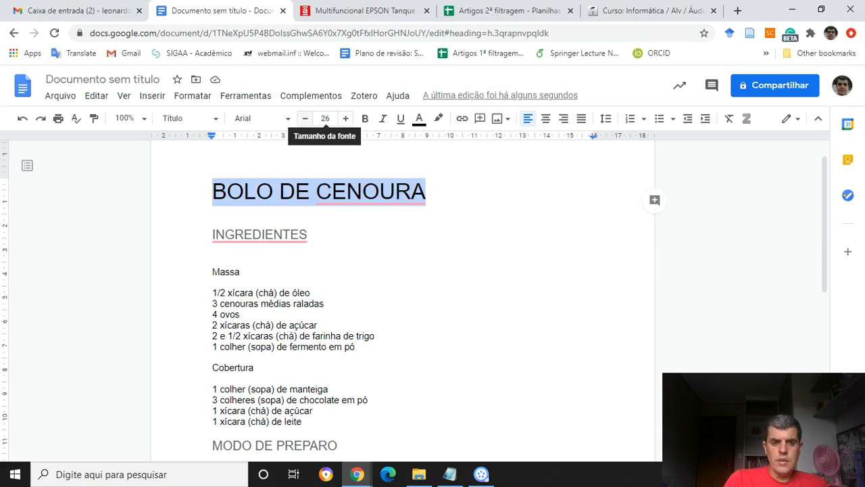
click(325, 119)
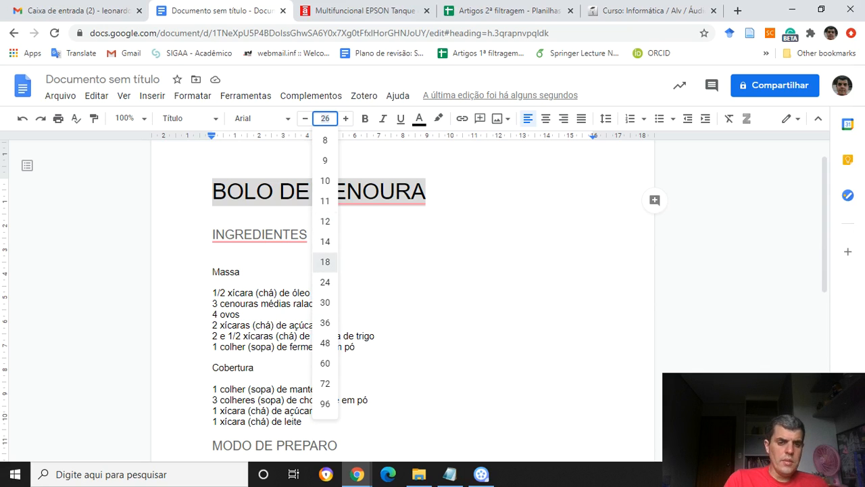
click(326, 261)
click(364, 118)
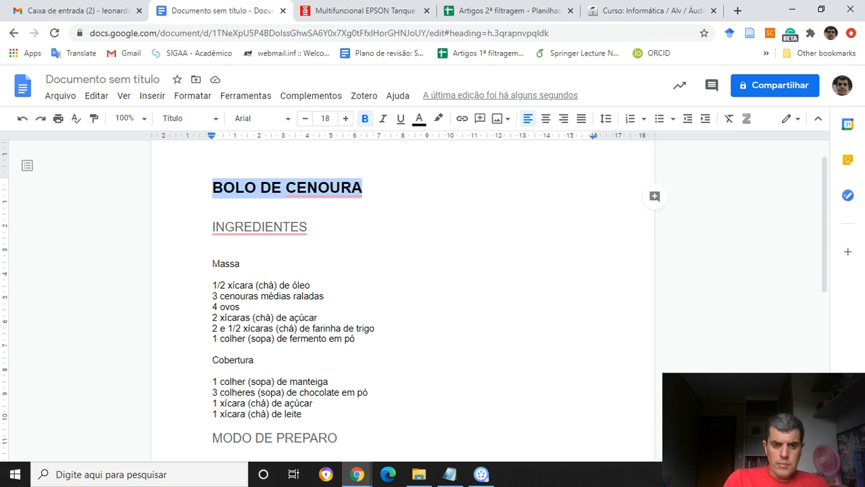
click(400, 119)
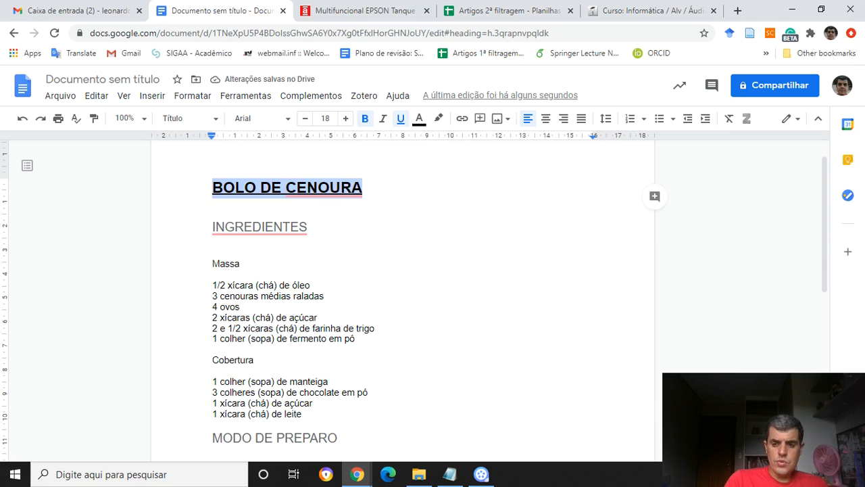
Update the "Título" style to match the current formatting of the "BOLO DE CENOURA" title.
click(189, 118)
mouse_move(223, 183)
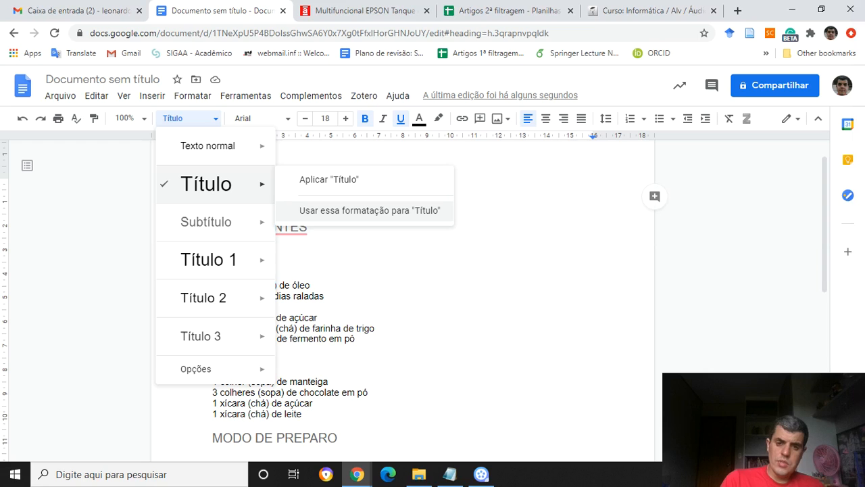
click(369, 211)
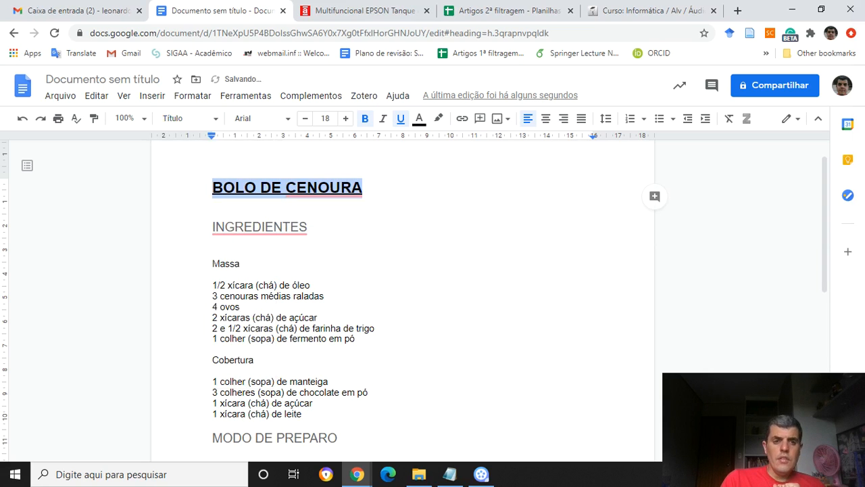
click(190, 119)
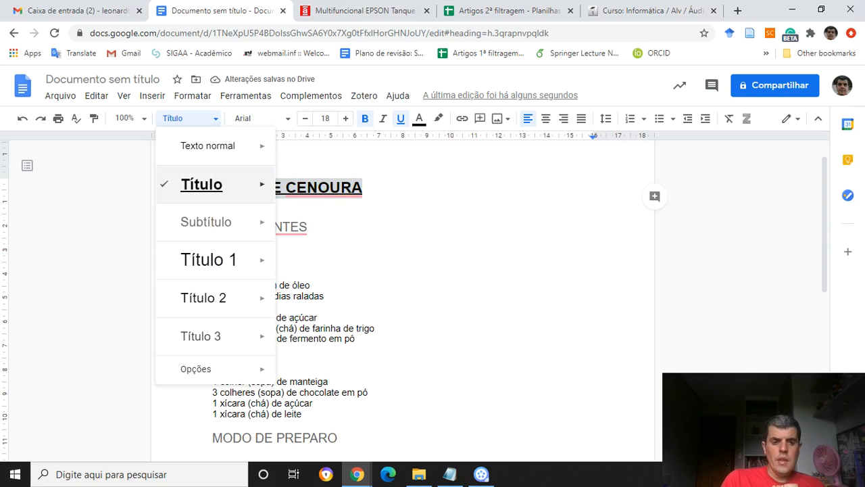
mouse_move(256, 184)
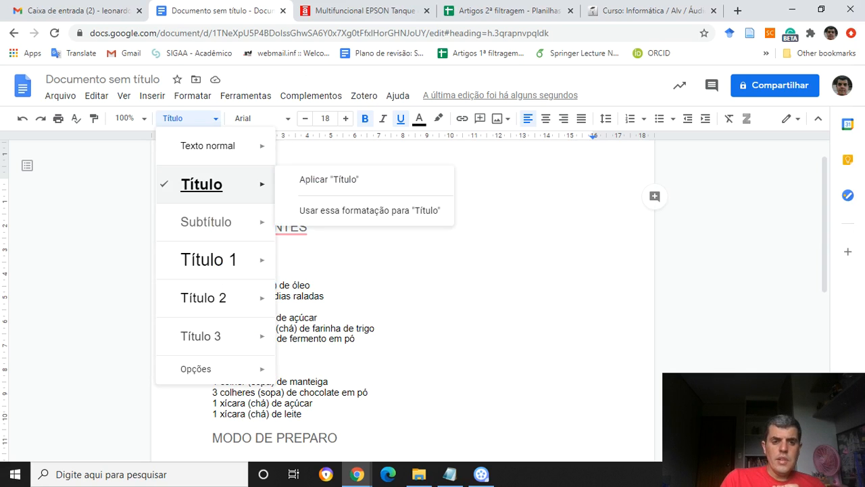
click(311, 230)
Apply the redefined "Título" style to the "Massa" line.
drag(212, 263, 246, 265)
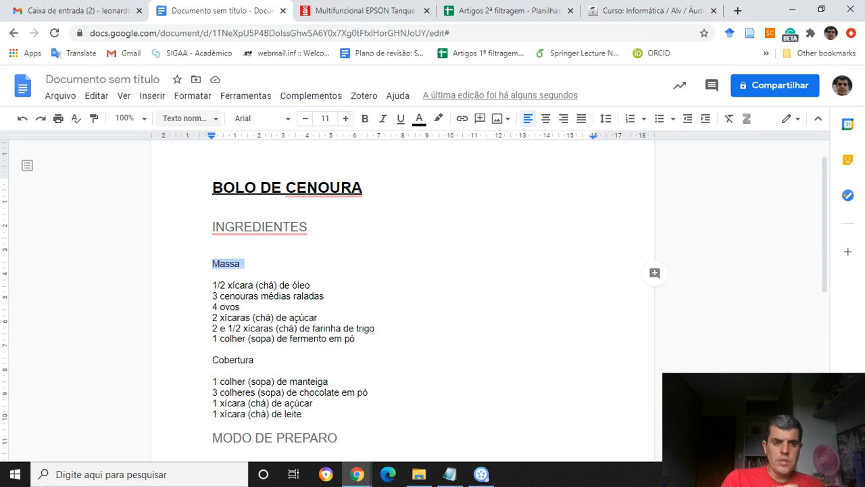
click(186, 118)
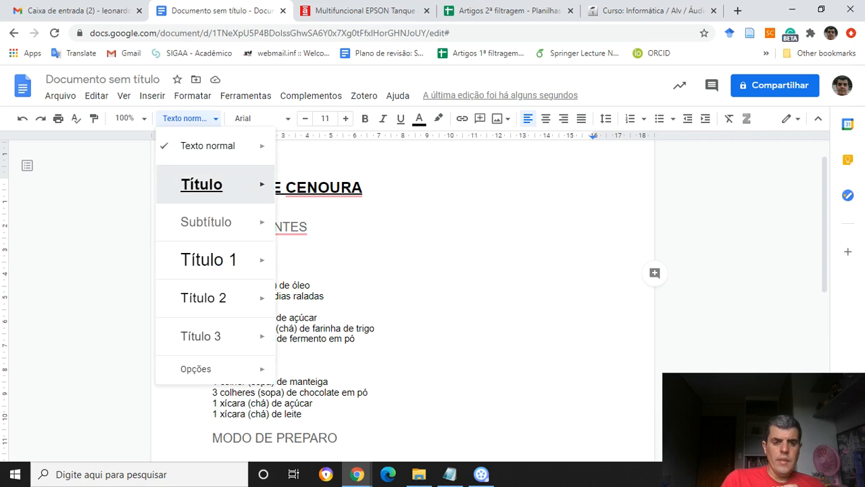
click(201, 184)
click(207, 187)
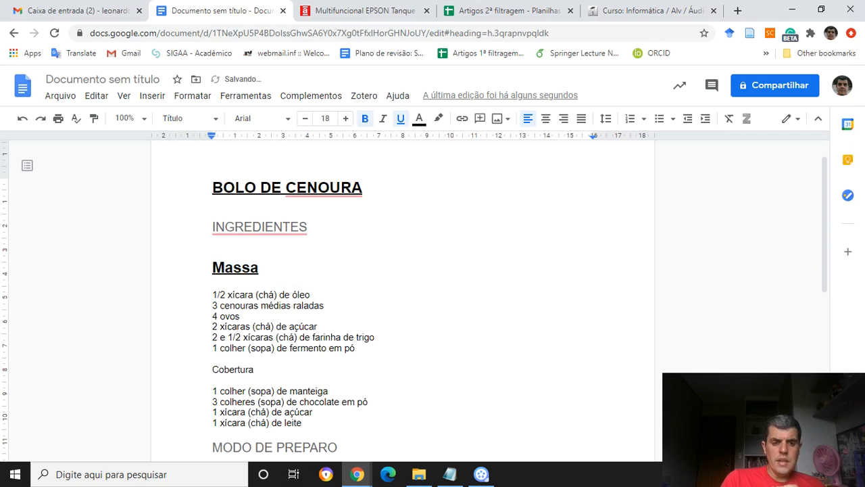
Examine the options for applying or redefining the "Título" style with the "BOLO DE CENOURA" title selected.
triple_click(235, 268)
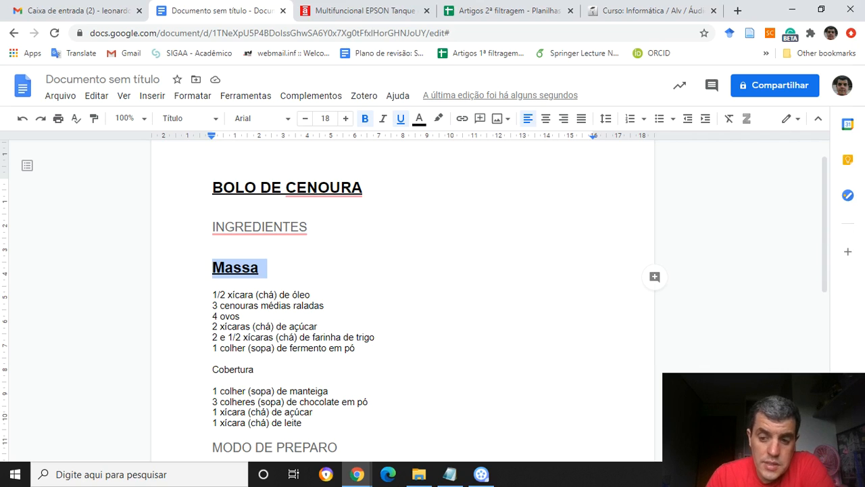
drag(213, 188, 373, 189)
click(187, 118)
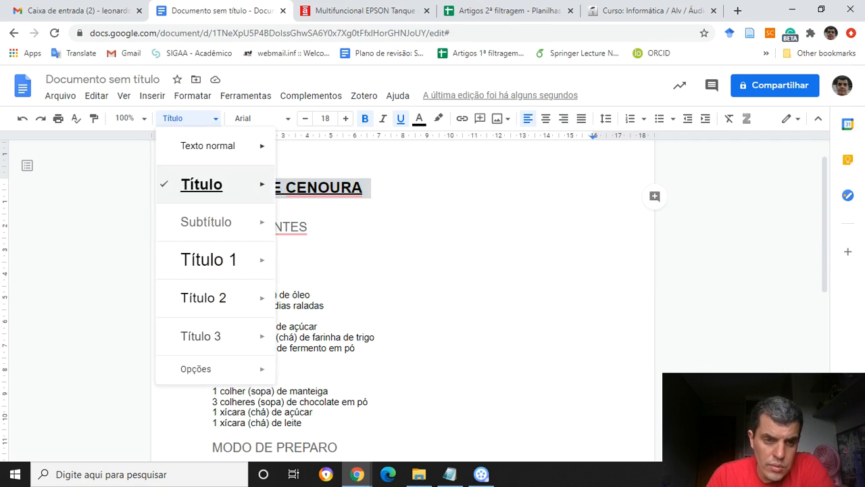
mouse_move(217, 184)
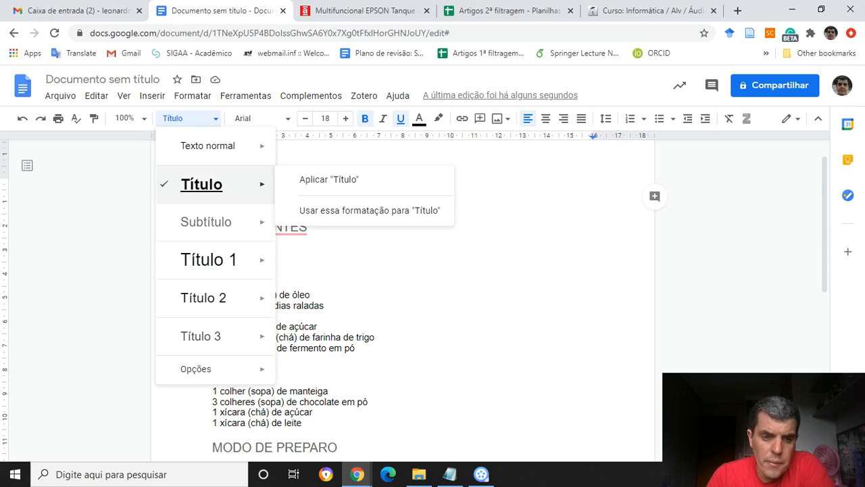
mouse_move(209, 259)
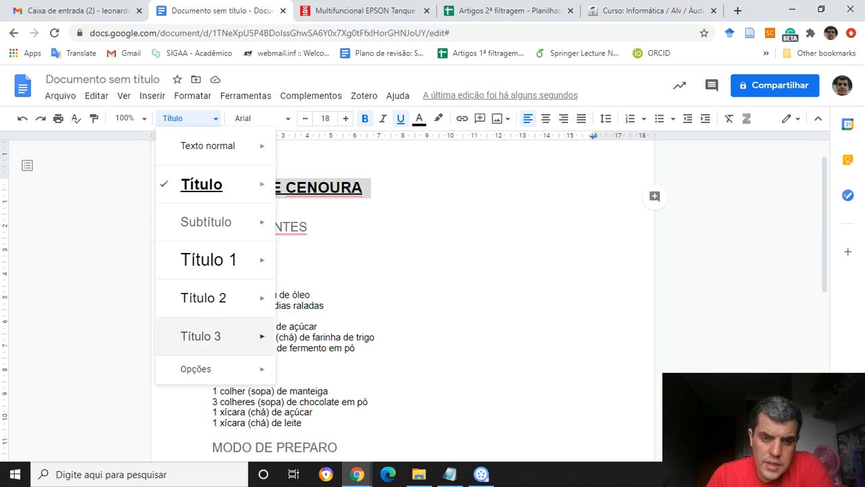
click(379, 205)
drag(213, 188, 363, 189)
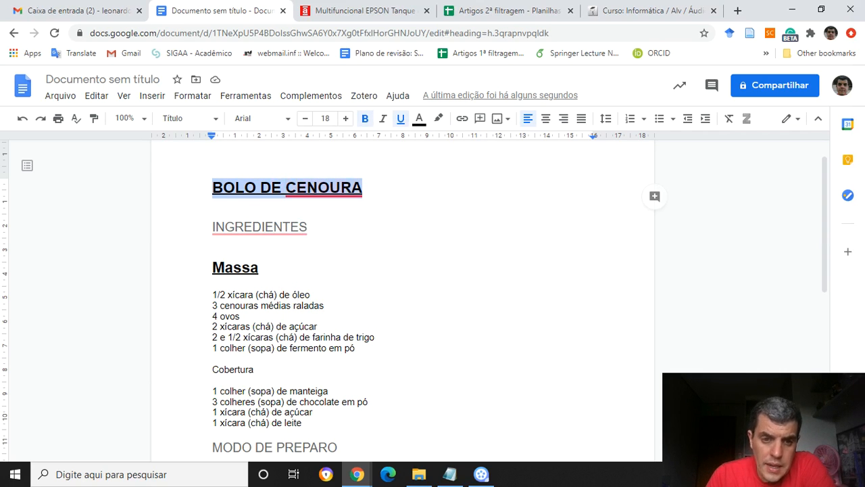
click(190, 118)
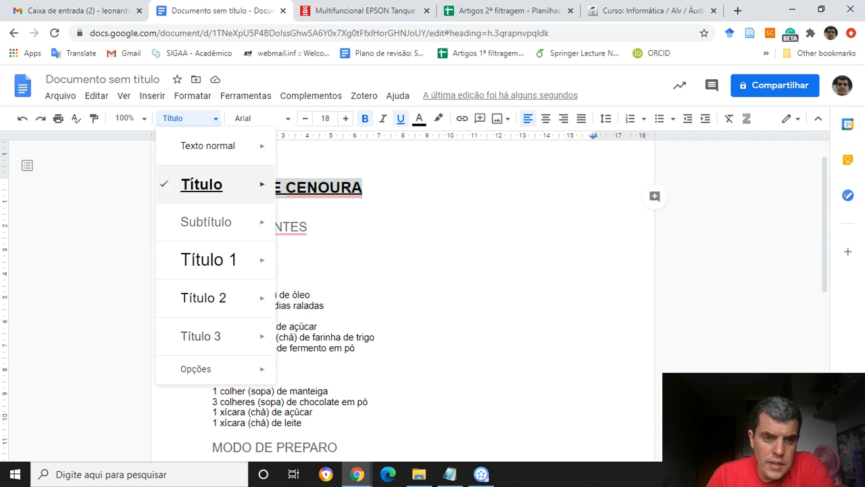
mouse_move(203, 184)
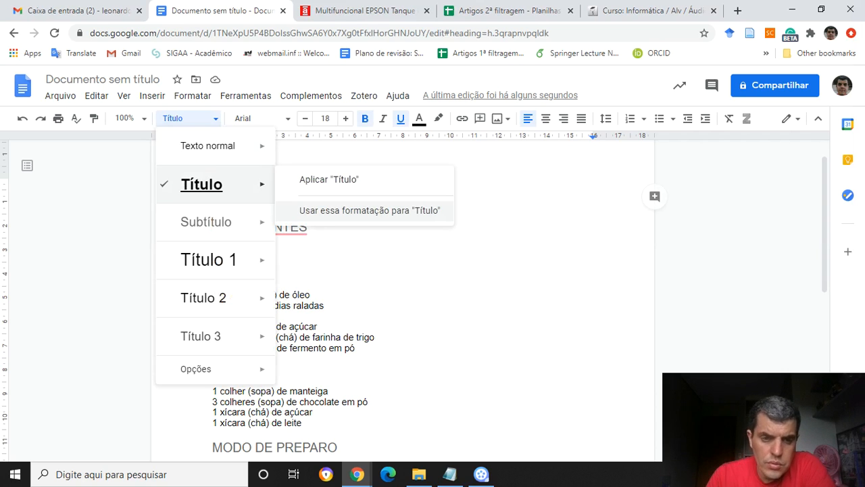
click(313, 230)
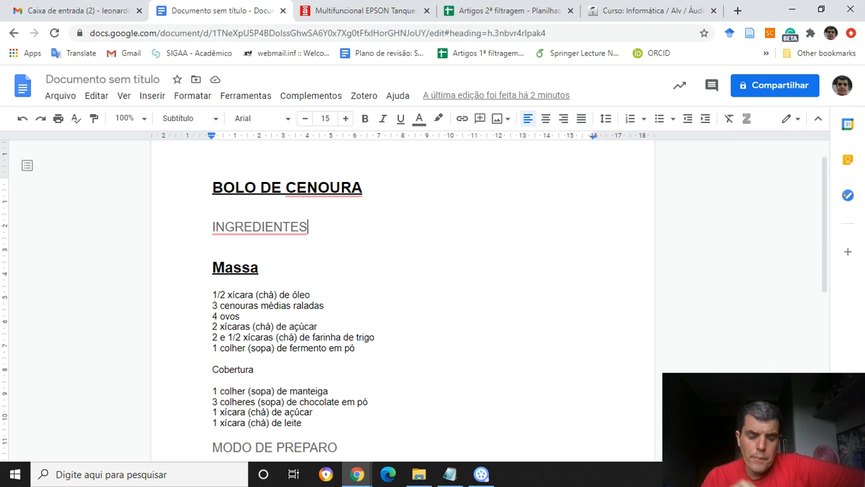
Return the "Massa" line to the "Texto normal" style.
double_click(235, 267)
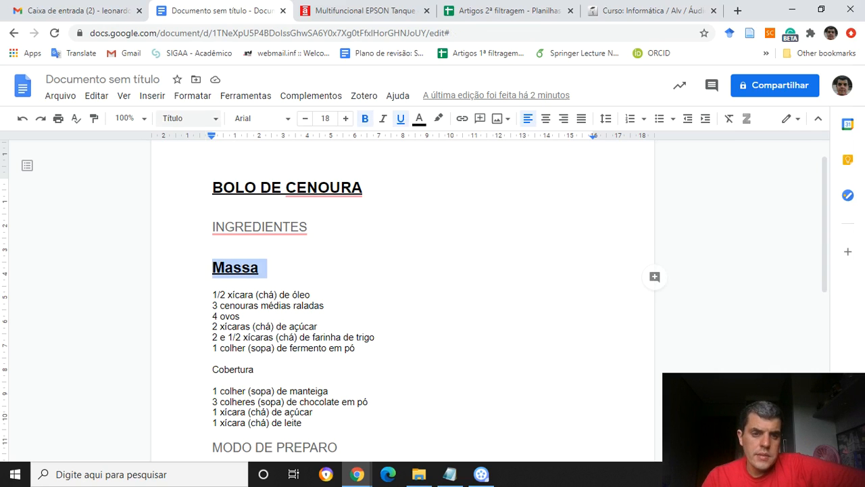
click(186, 118)
mouse_move(208, 145)
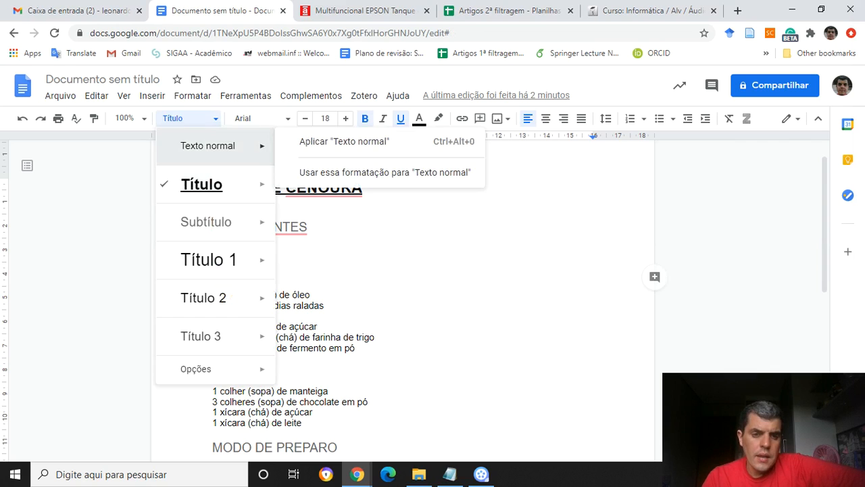
click(344, 142)
Italicize the "INGREDIENTES" subtitle.
double_click(260, 227)
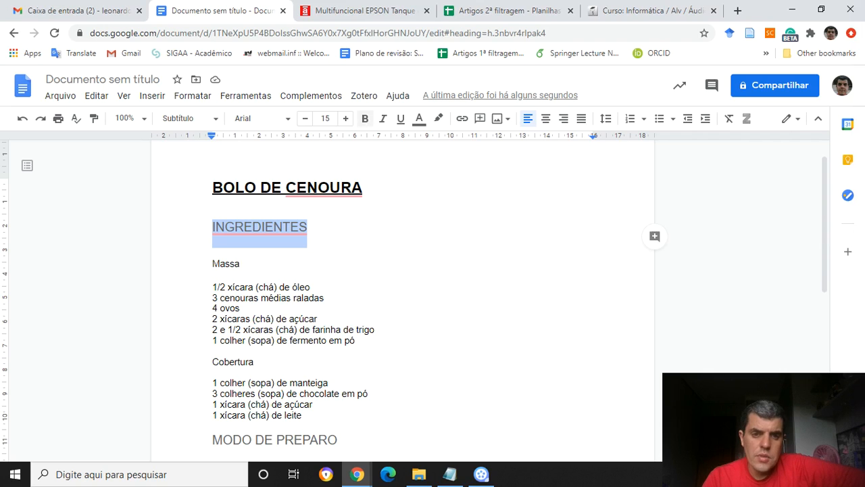
click(383, 118)
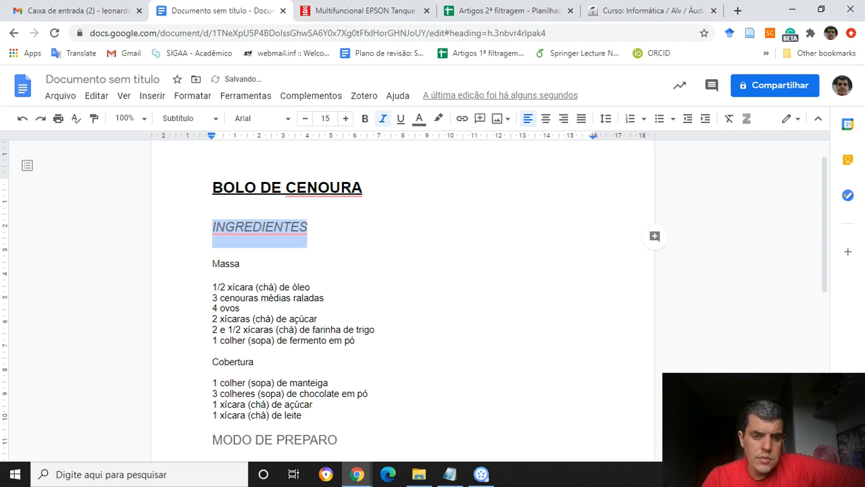
Redefine the "Subtítulo" style to match the italicized "INGREDIENTES" subtitle and select the "MODO DE PREPARO" subtitle.
drag(212, 439, 337, 439)
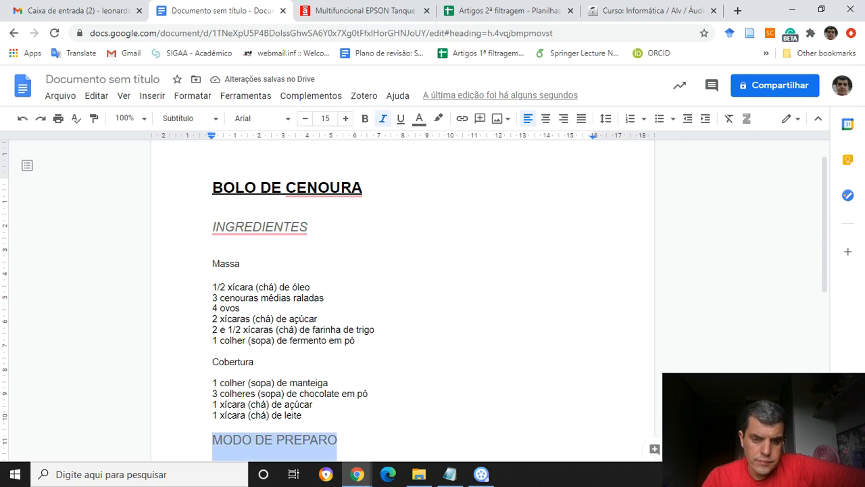
click(245, 226)
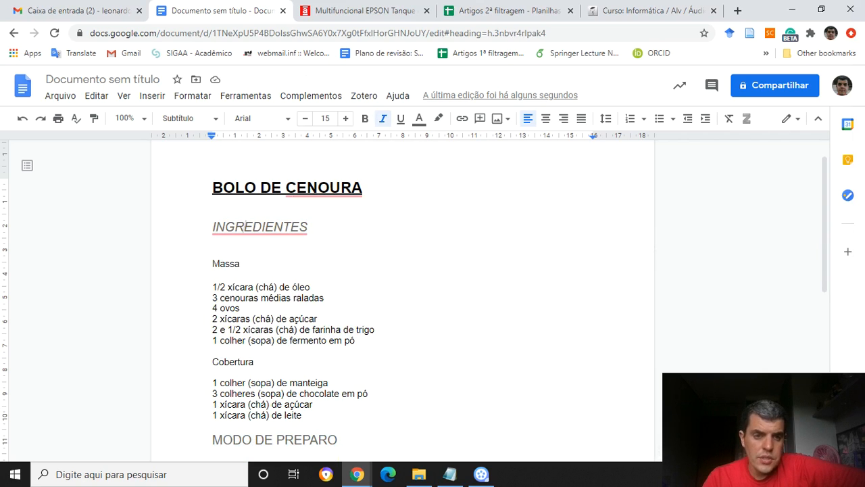
click(189, 119)
mouse_move(223, 222)
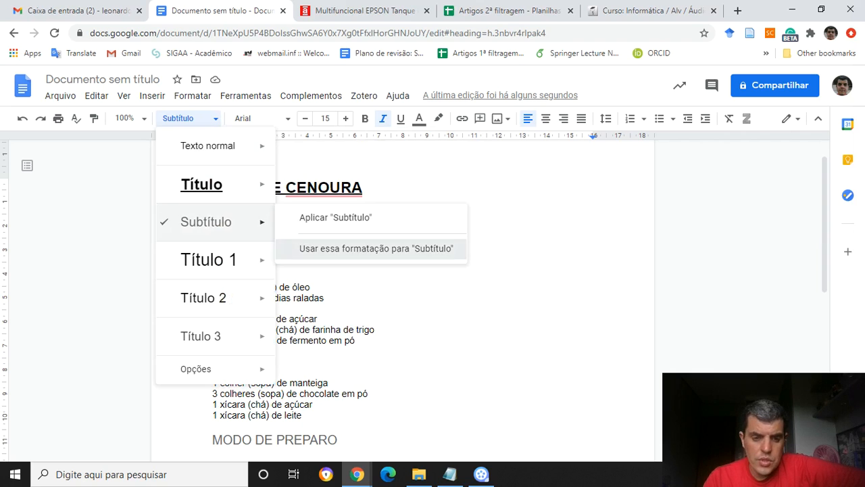
click(376, 248)
drag(213, 440, 343, 444)
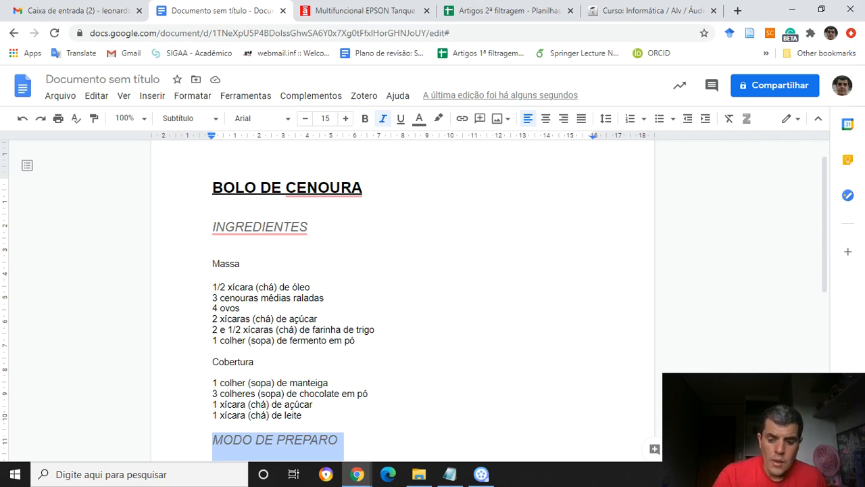
Add an empty line above the "BOLO DE CENOURA" title at the start of the document.
key(Up)
key(Up)
key(Up)
key(Up)
key(Up)
key(Up)
key(Up)
key(Up)
key(Up)
key(Up)
key(Up)
key(Up)
key(Up)
key(Up)
key(Up)
key(Up)
key(Up)
key(Up)
key(Up)
key(Up)
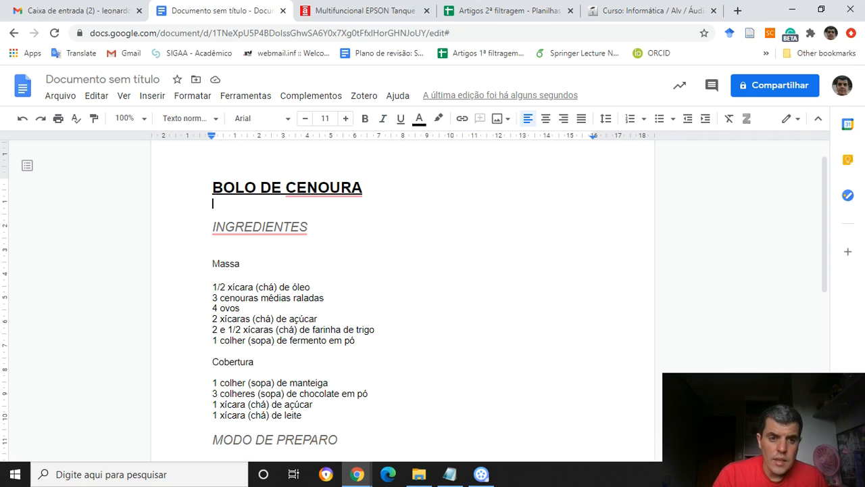
key(Return)
key(Up)
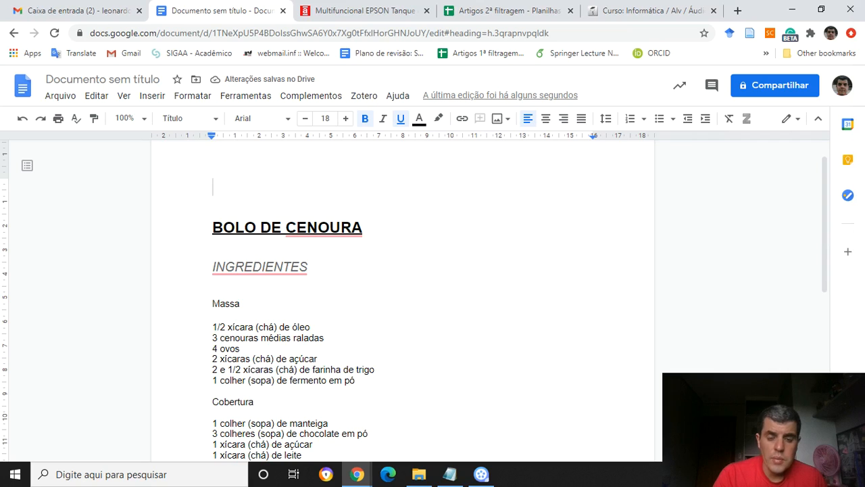
Insert a table of contents with page numbers above the "BOLO DE CENOURA" title.
click(152, 96)
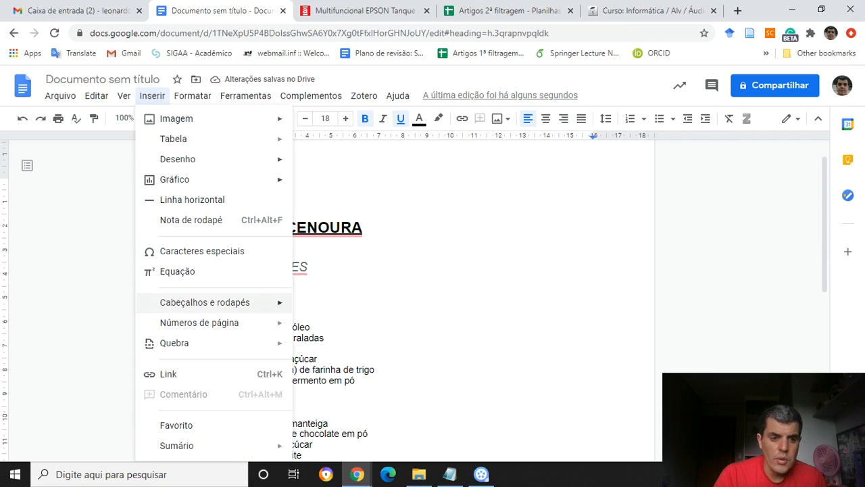
mouse_move(177, 445)
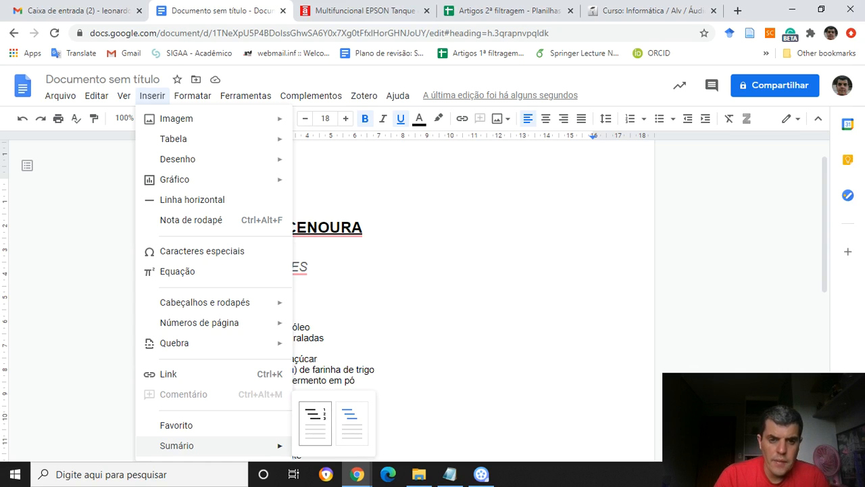
click(315, 422)
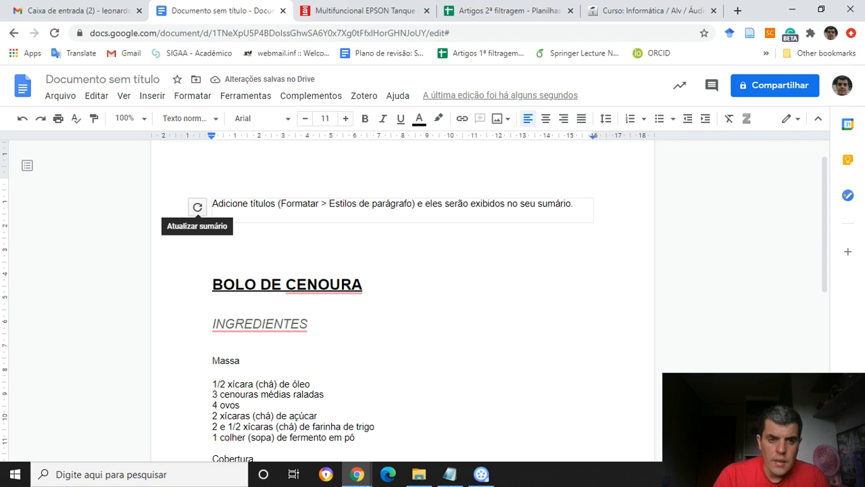
Examine the empty table of contents, its available commands and the paragraph styles that could feed it.
key(Return)
click(238, 204)
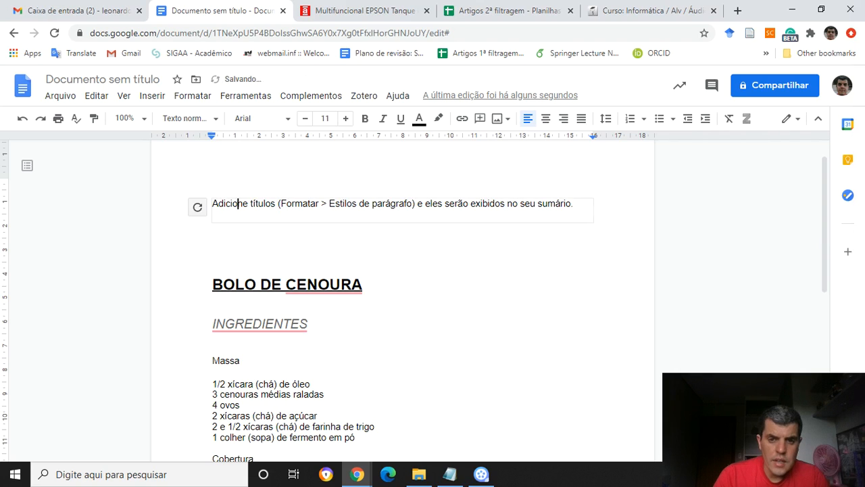
drag(212, 285, 363, 285)
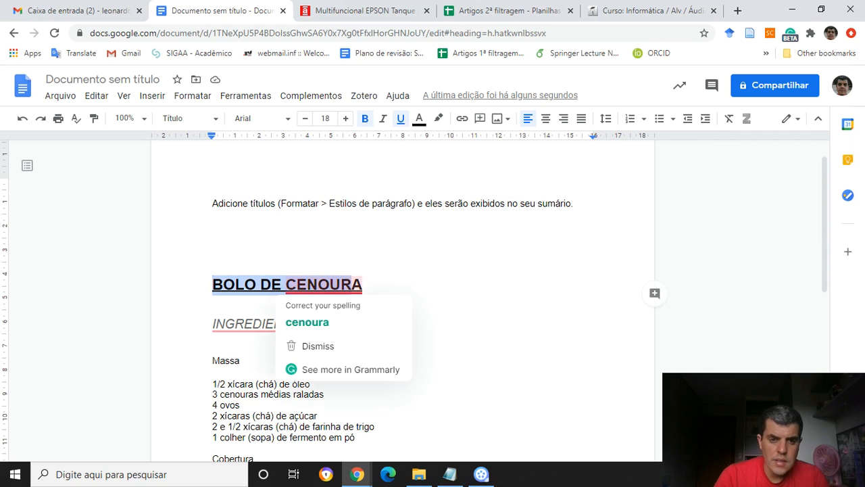
click(241, 203)
right_click(245, 203)
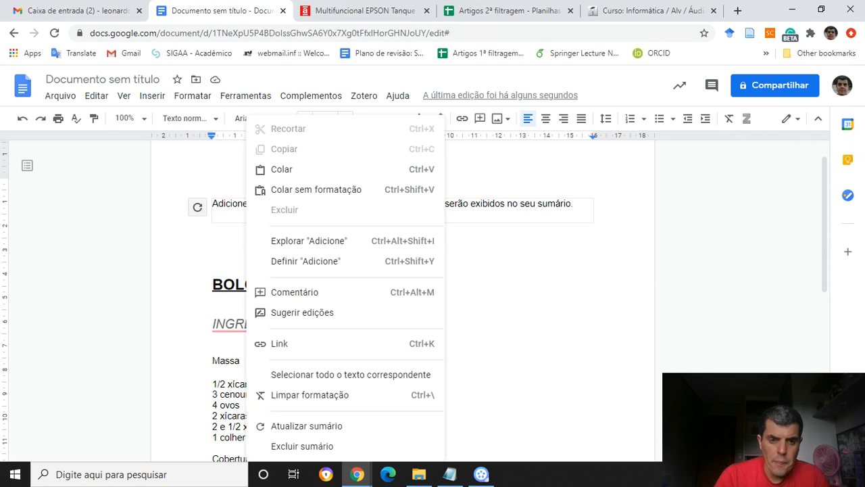
click(218, 203)
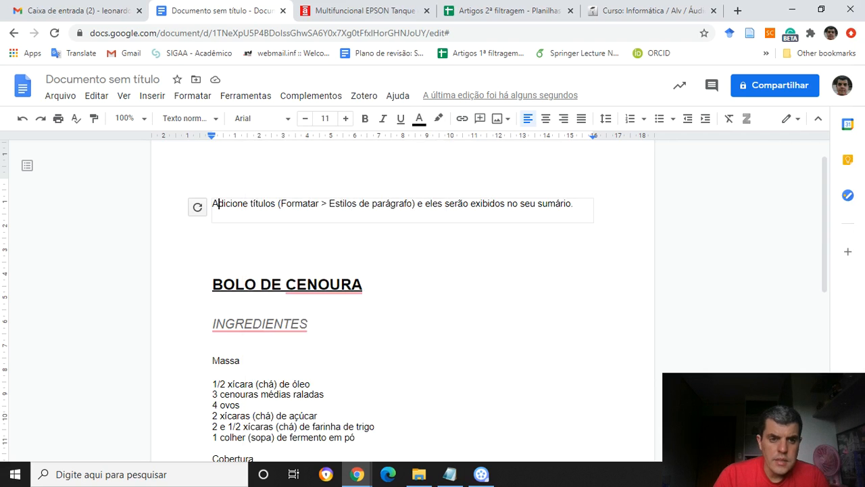
click(186, 118)
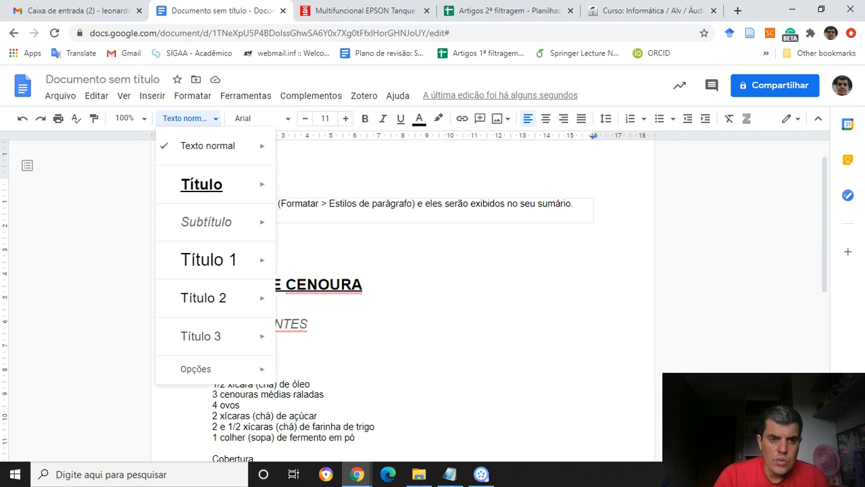
click(188, 118)
Apply the "Título 1" style to the "BOLO DE CENOURA" title.
drag(212, 284, 363, 285)
click(188, 118)
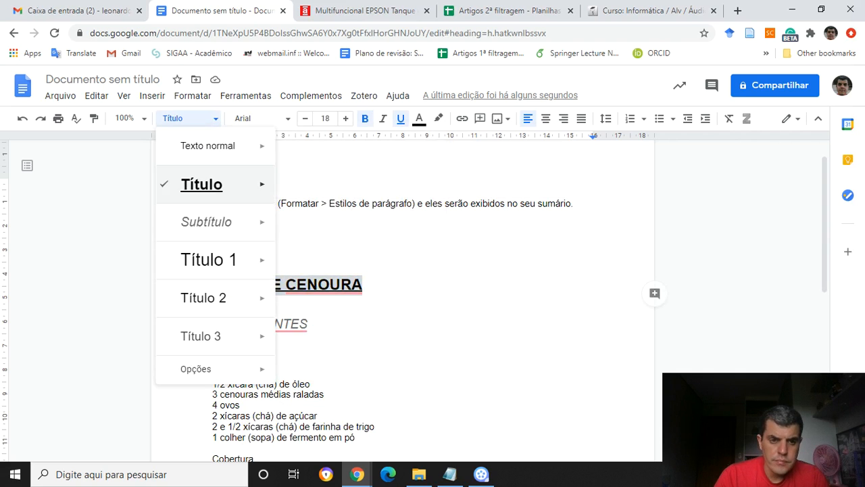
click(209, 260)
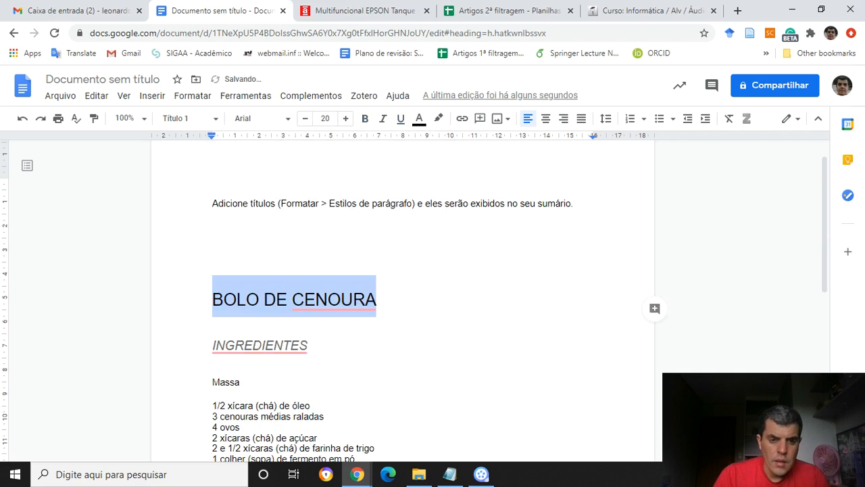
Apply the "Título 2" style to the "INGREDIENTES" and "MODO DE PREPARO" headings.
drag(212, 346, 314, 345)
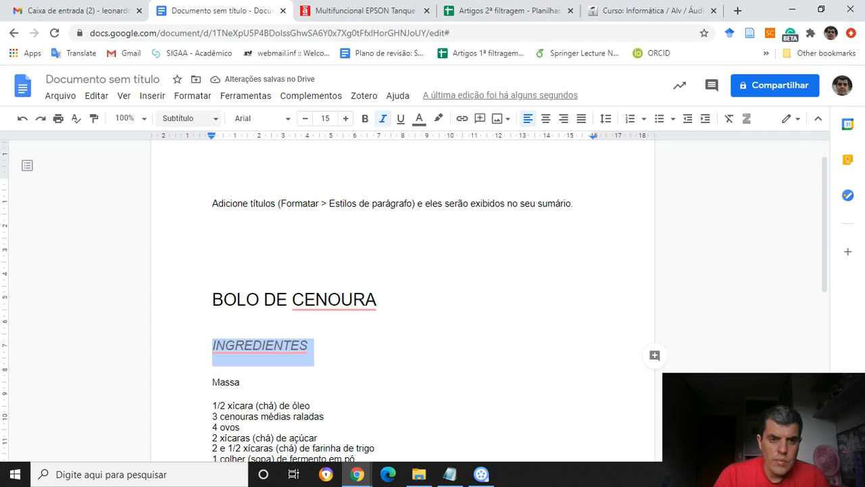
click(188, 118)
click(204, 298)
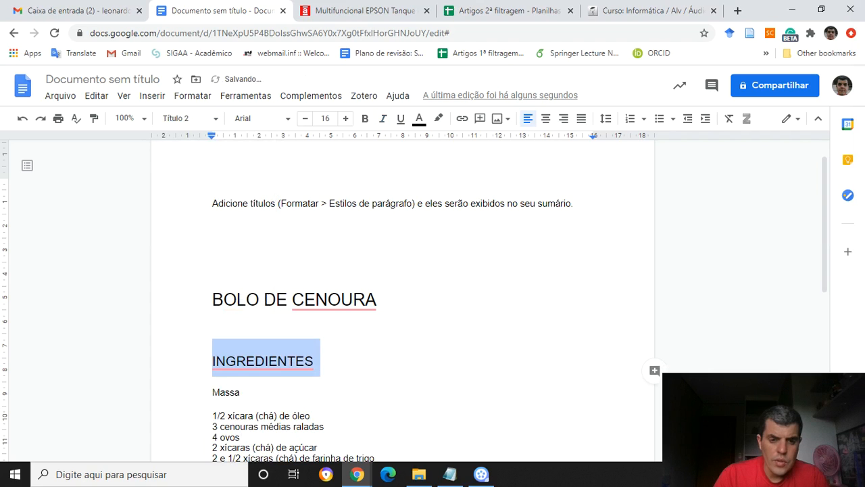
scroll(402, 304, down, 3)
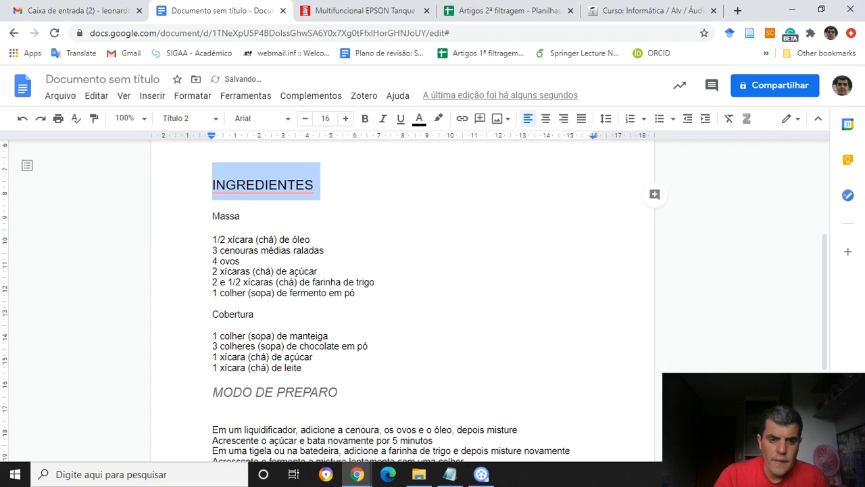
drag(339, 392, 212, 392)
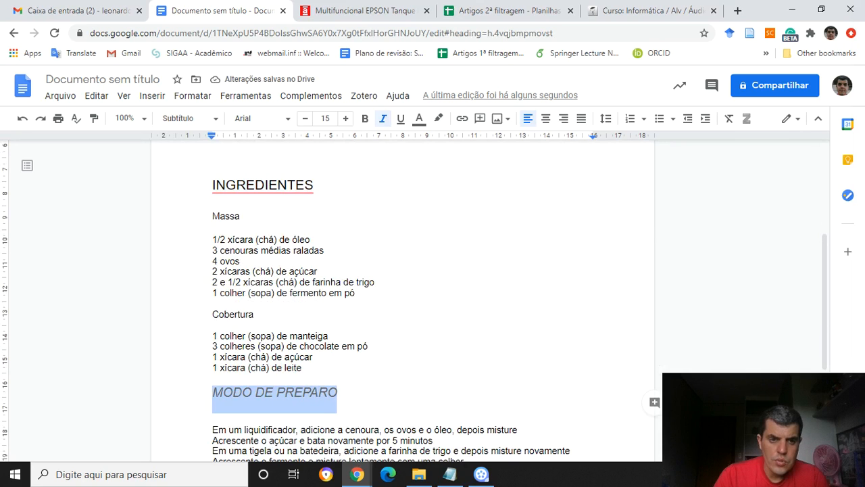
click(188, 118)
click(203, 298)
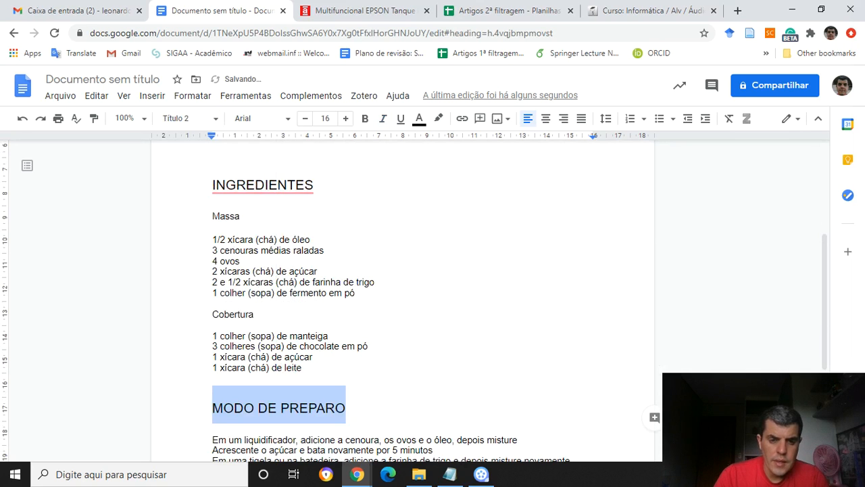
Update the table of contents so it lists the newly styled headings.
scroll(415, 302, up, 3)
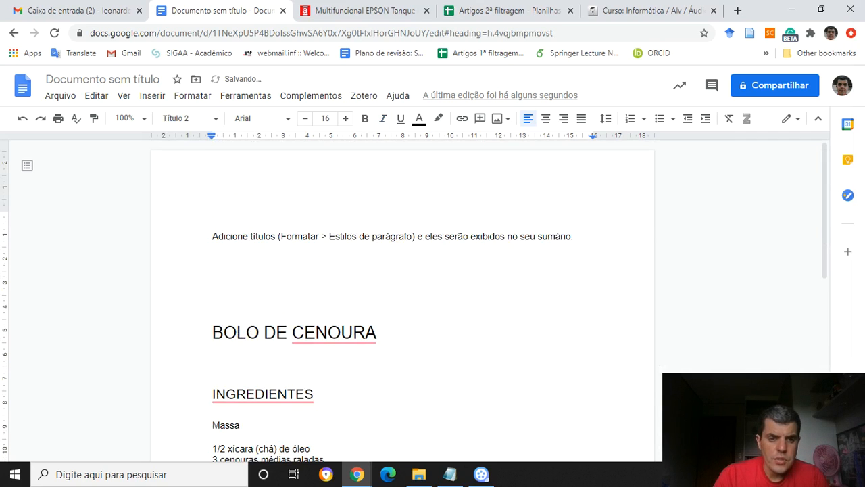
click(243, 236)
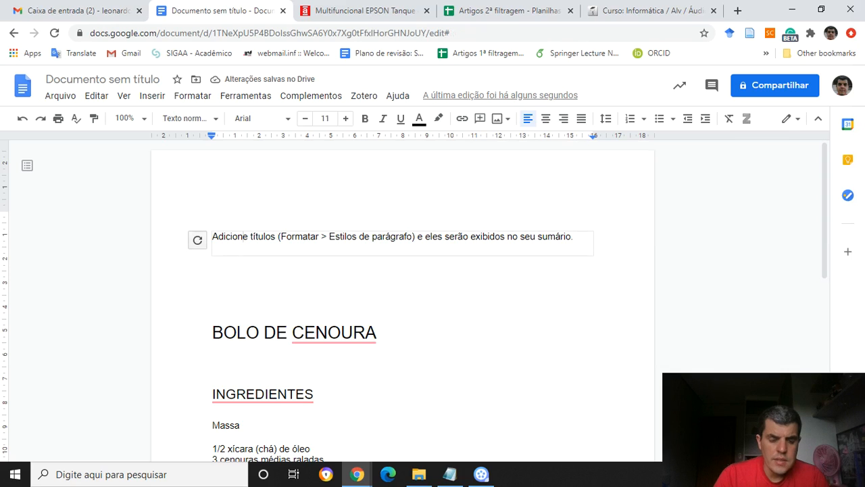
click(197, 240)
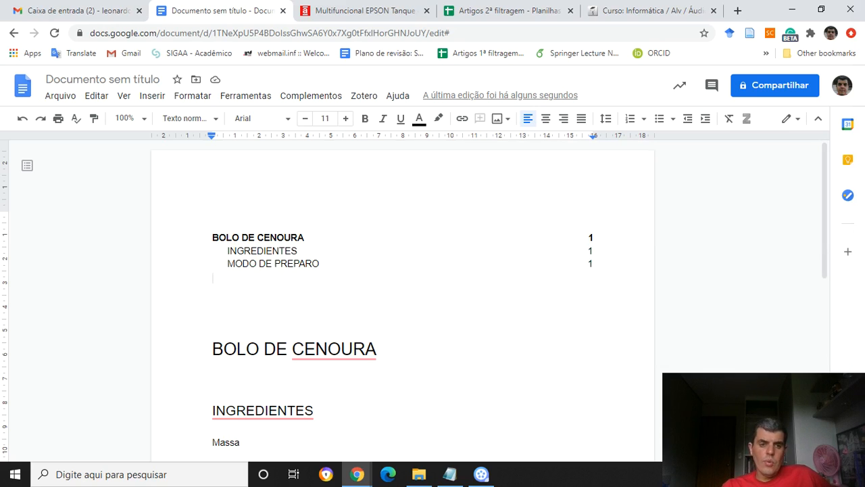
click(198, 240)
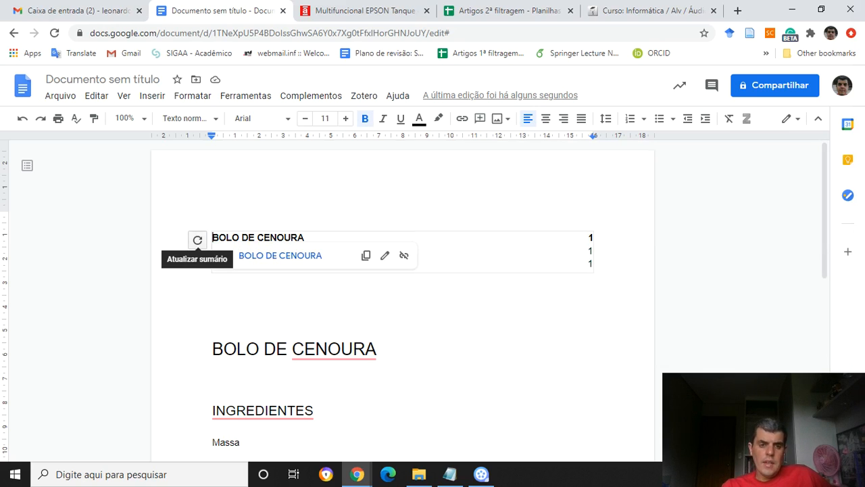
click(197, 240)
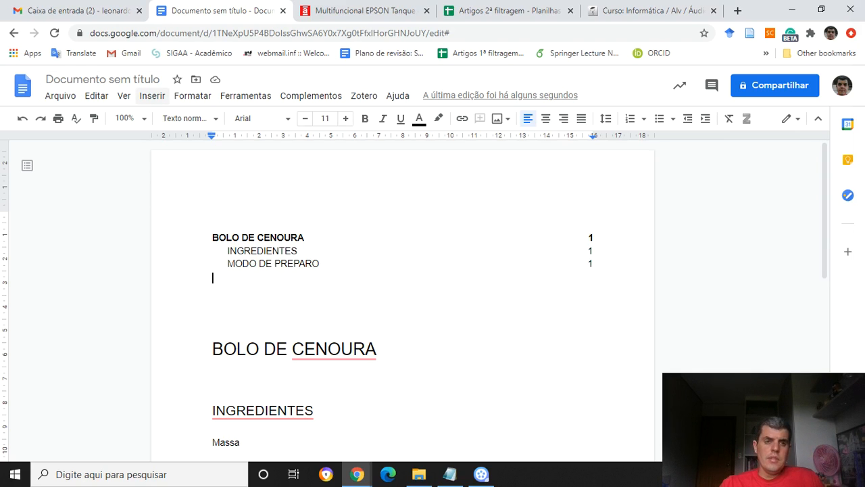
Format the document in two columns with a dividing line between them.
click(152, 95)
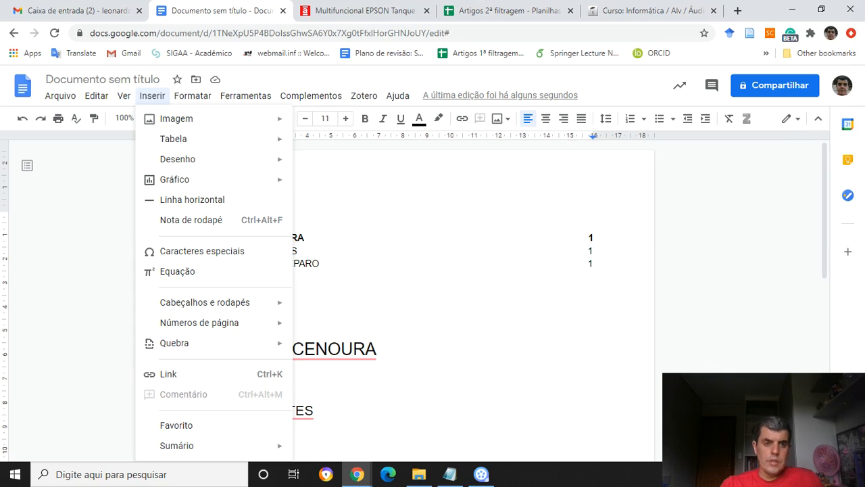
mouse_move(192, 95)
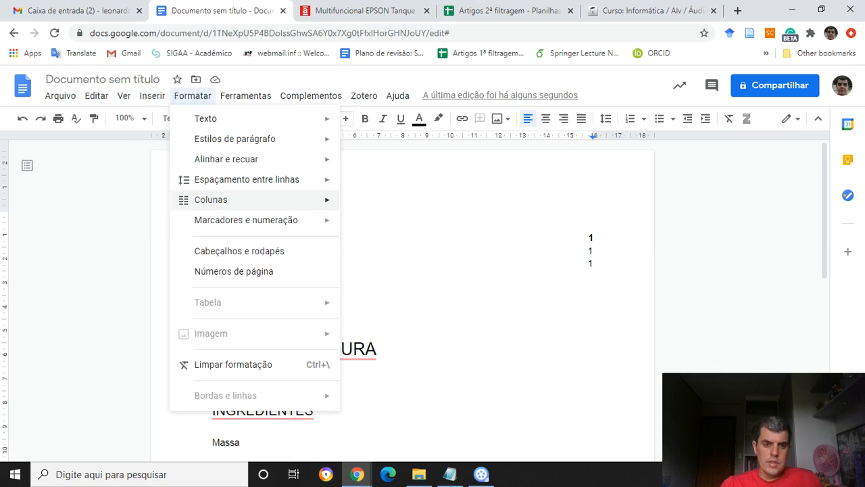
mouse_move(211, 199)
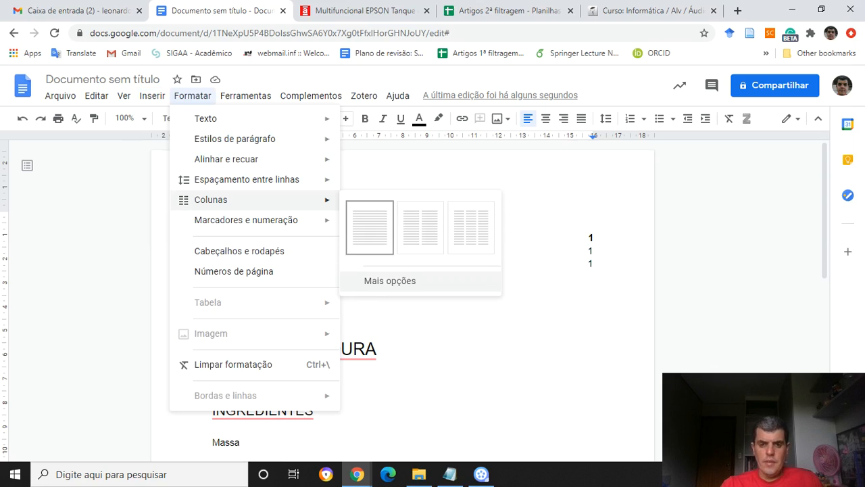
click(390, 280)
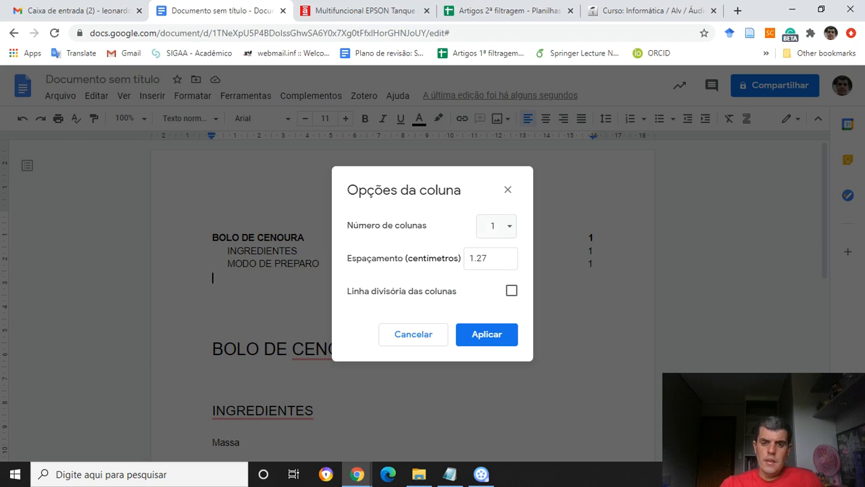
click(496, 226)
click(489, 226)
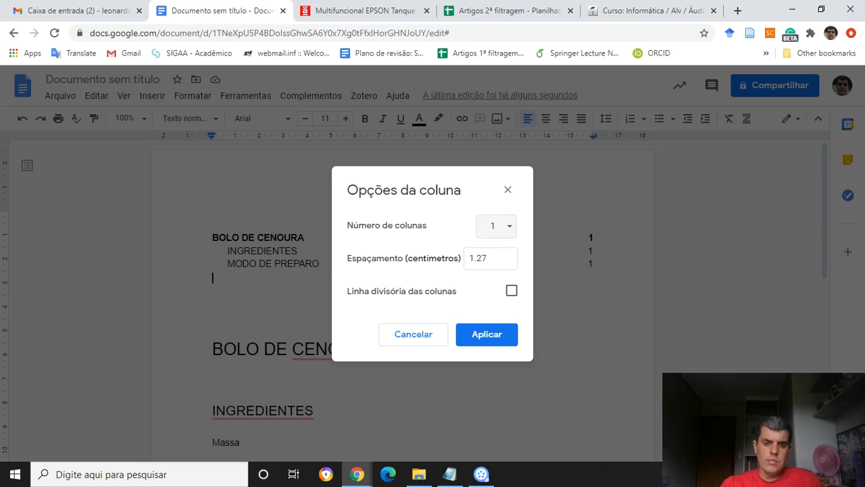
click(492, 258)
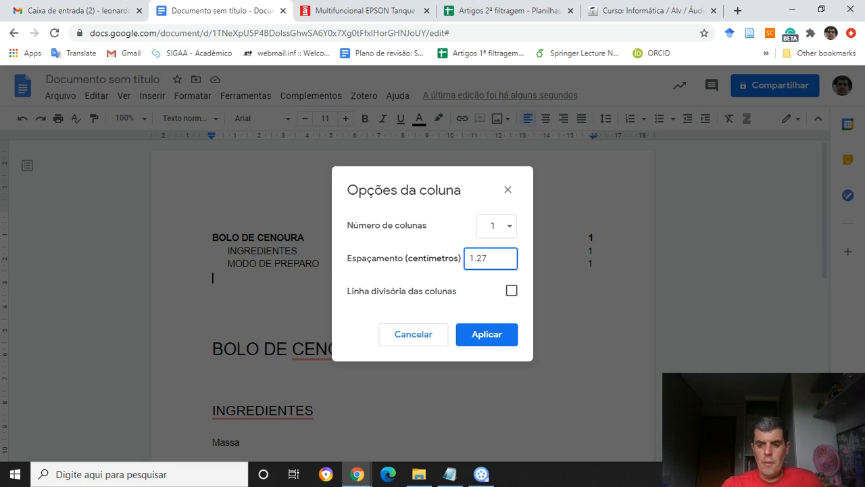
click(496, 226)
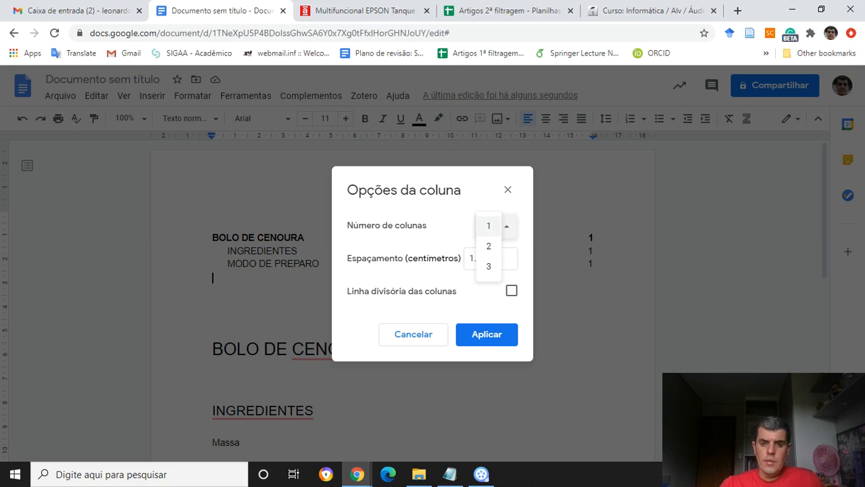
click(490, 246)
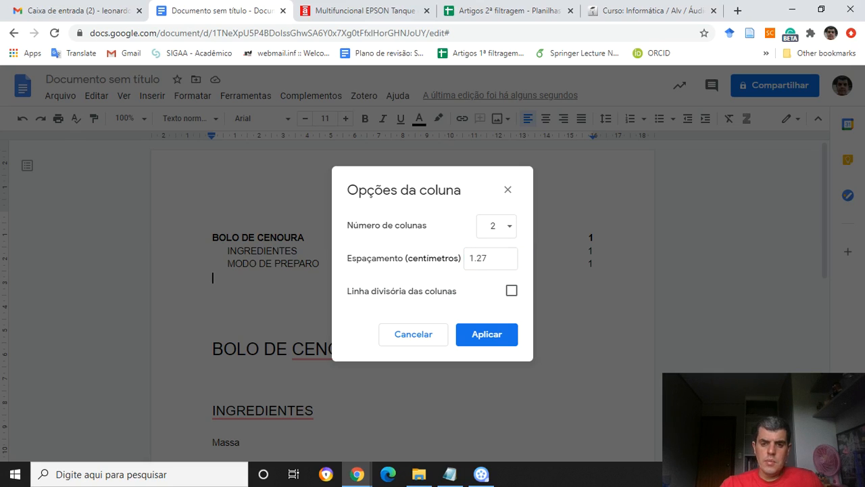
click(511, 291)
click(487, 334)
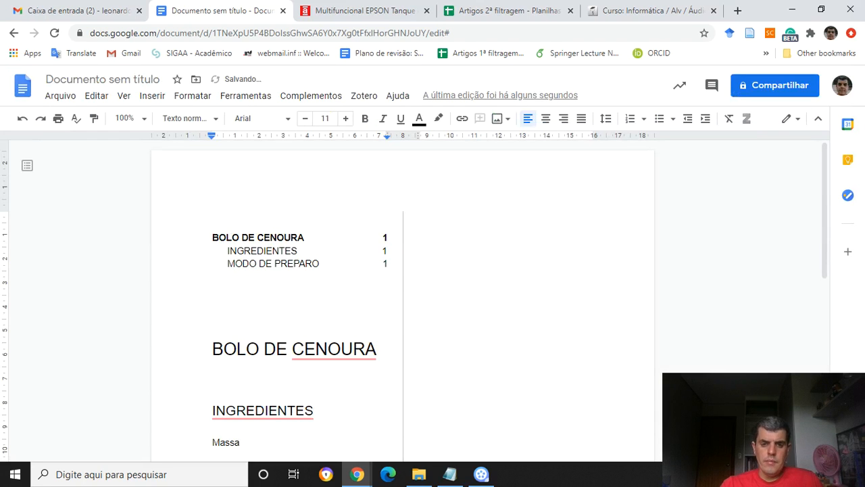
Insert a column break before the "MODO DE PREPARO" heading so the preparation section starts in the second column.
scroll(403, 300, down, 5)
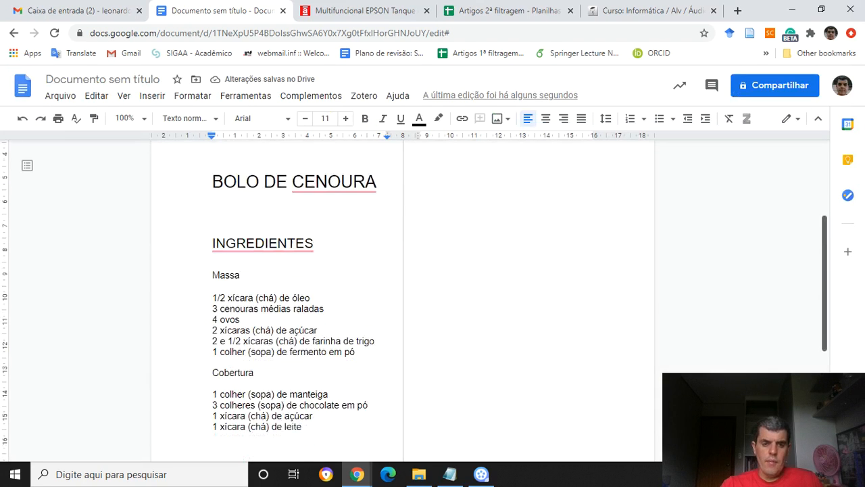
scroll(403, 300, down, 3)
scroll(403, 300, up, 3)
scroll(403, 300, up, 4)
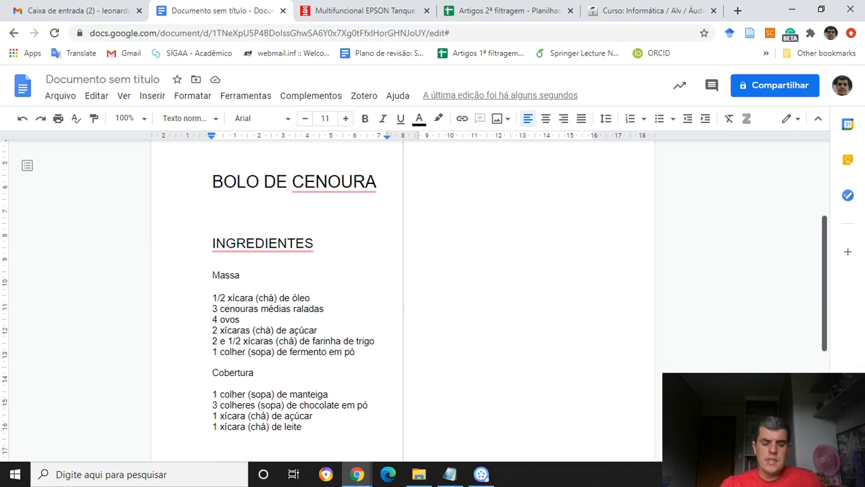
scroll(403, 300, down, 3)
scroll(402, 300, down, 1)
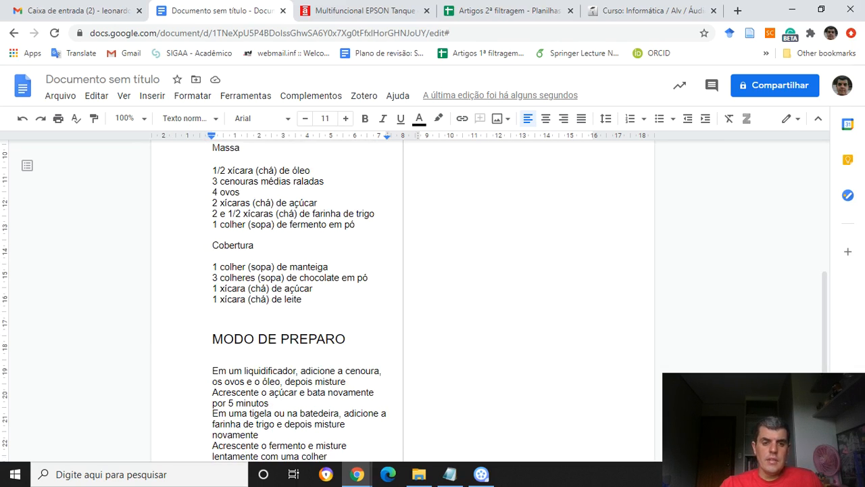
scroll(414, 301, up, 3)
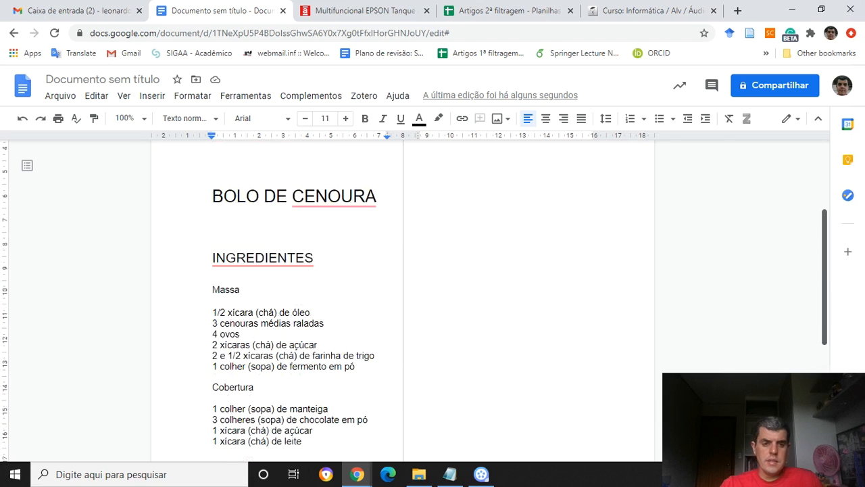
scroll(414, 300, down, 3)
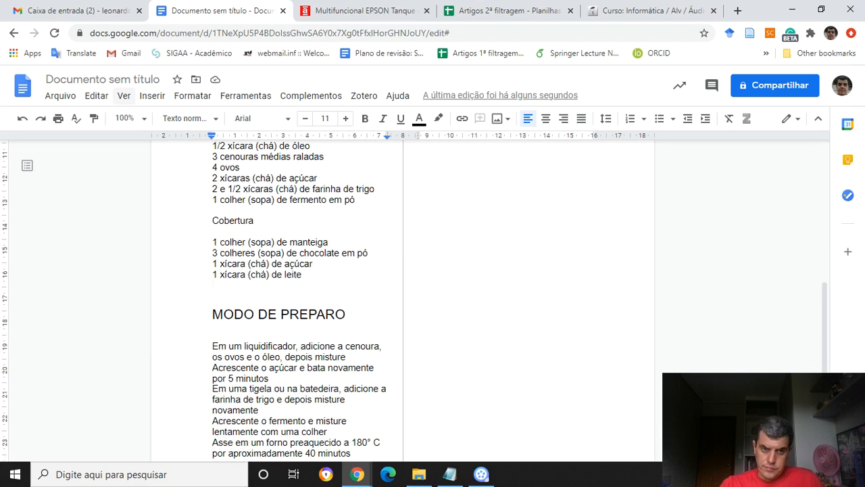
click(152, 95)
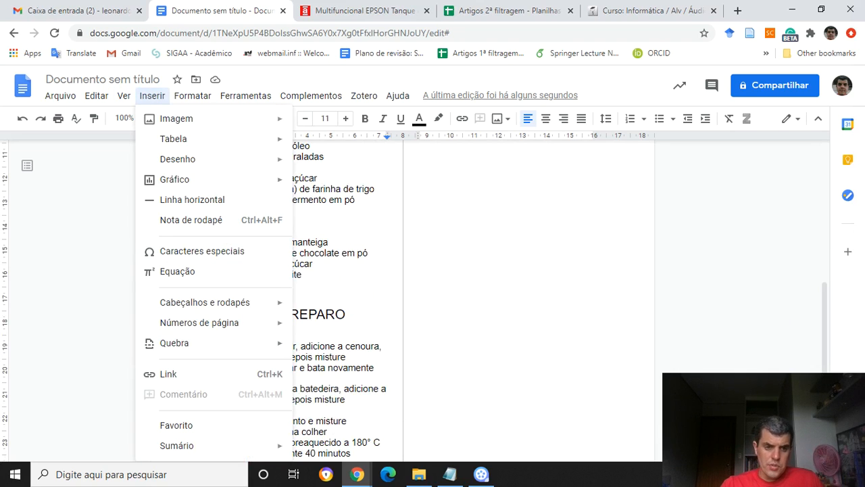
mouse_move(189, 343)
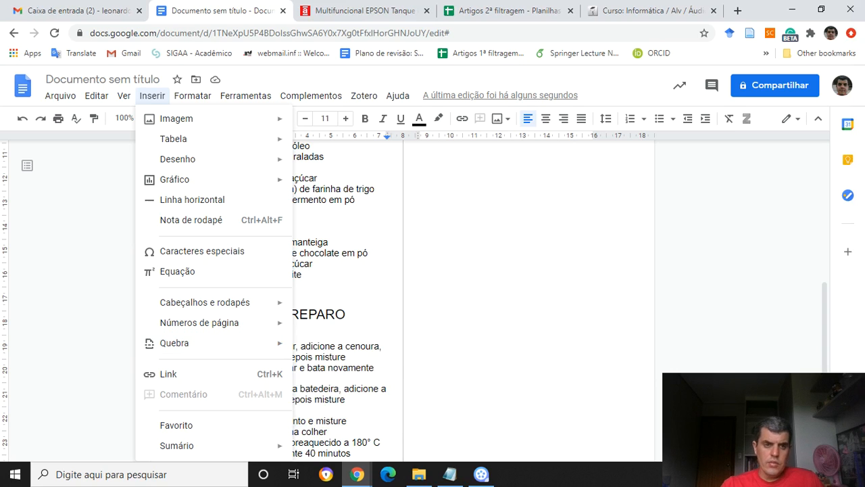
click(152, 96)
click(152, 96)
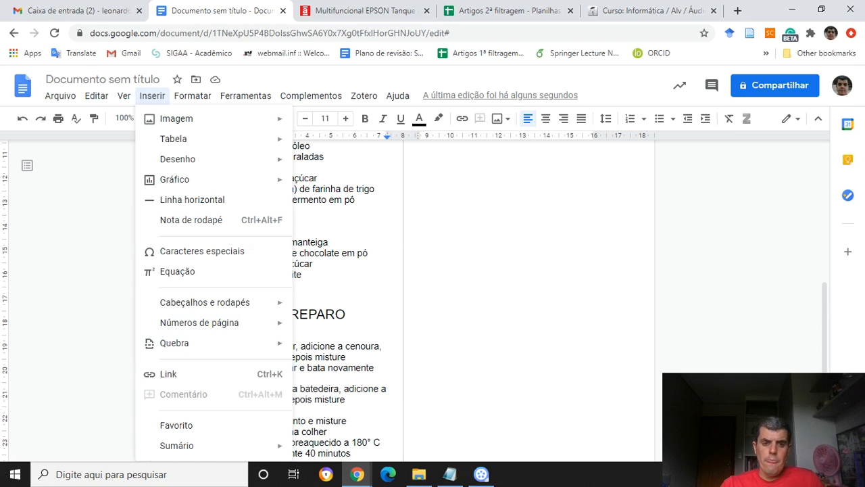
mouse_move(203, 343)
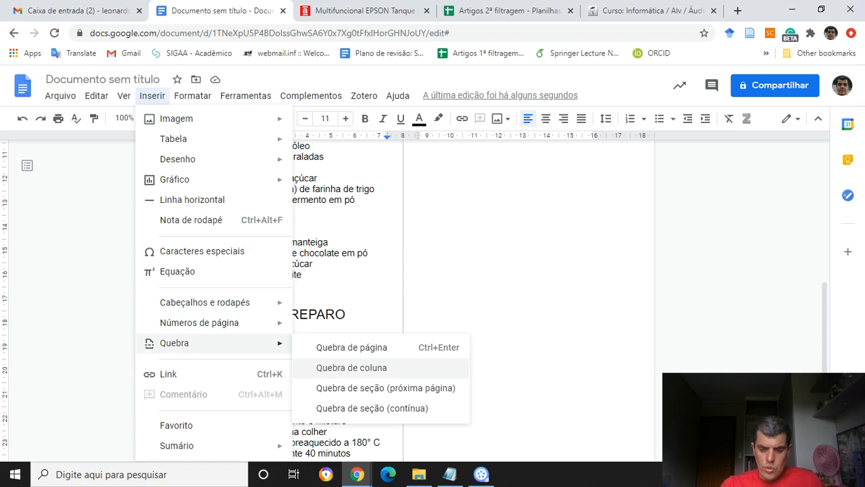
click(351, 367)
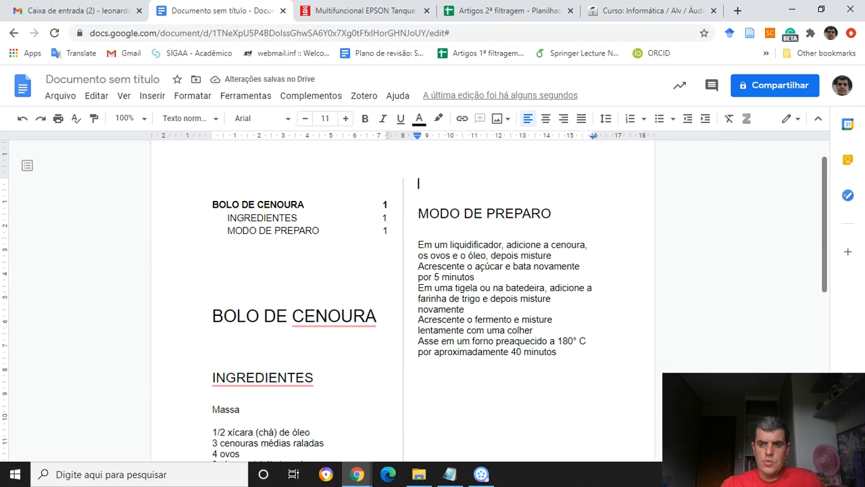
Review the recipe's two-column layout and its column options for number of columns, spacing and dividing line.
scroll(405, 298, down, 6)
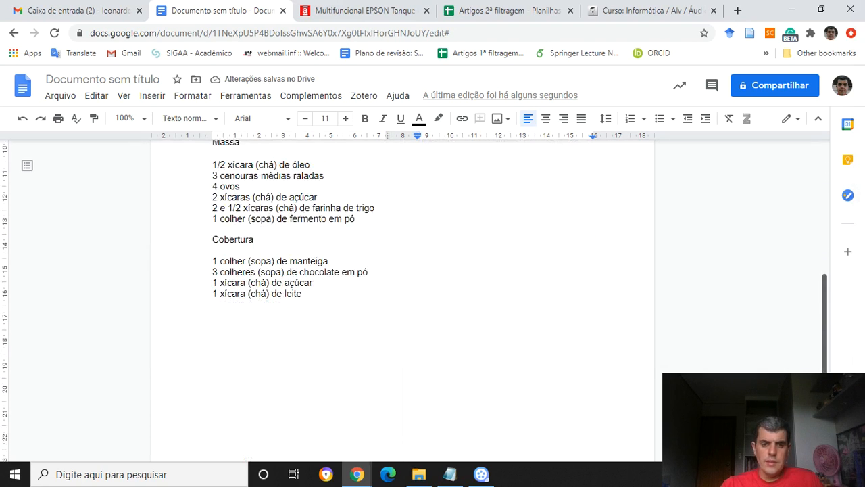
scroll(405, 297, up, 3)
scroll(405, 298, down, 2)
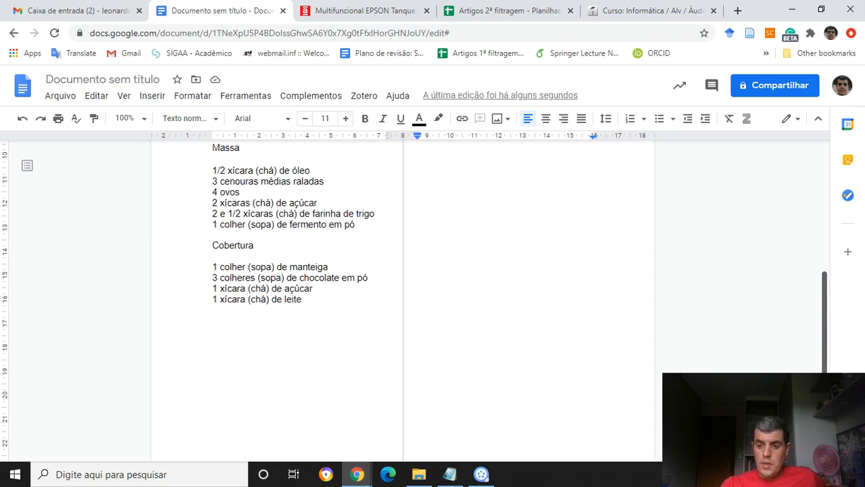
scroll(402, 297, up, 5)
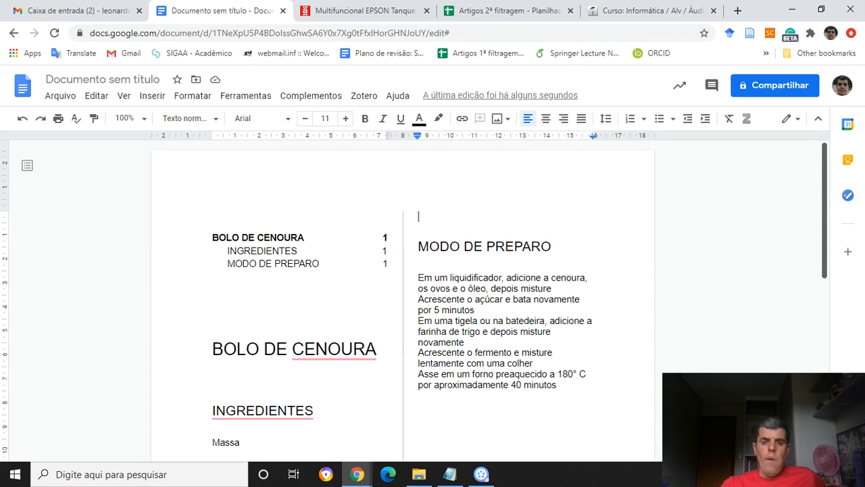
scroll(402, 298, down, 3)
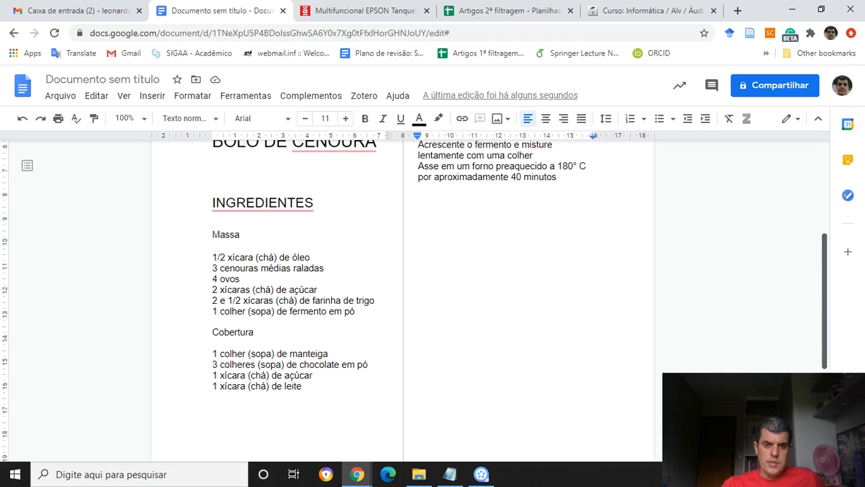
scroll(402, 297, up, 3)
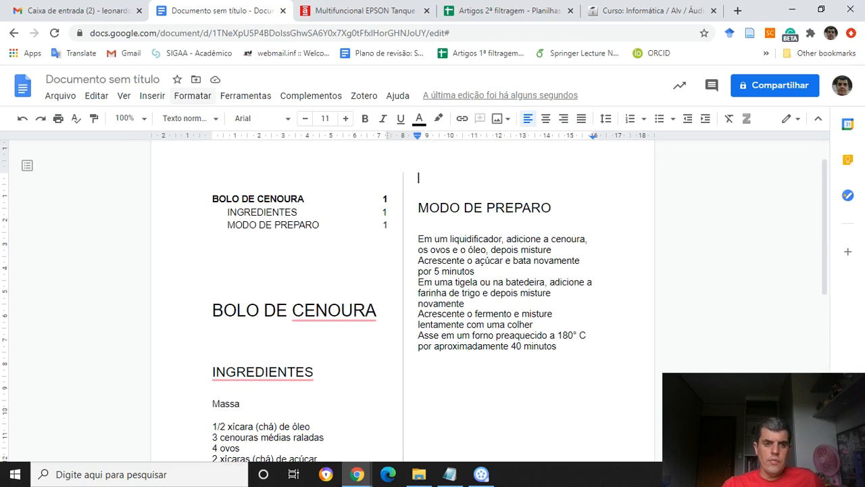
click(193, 95)
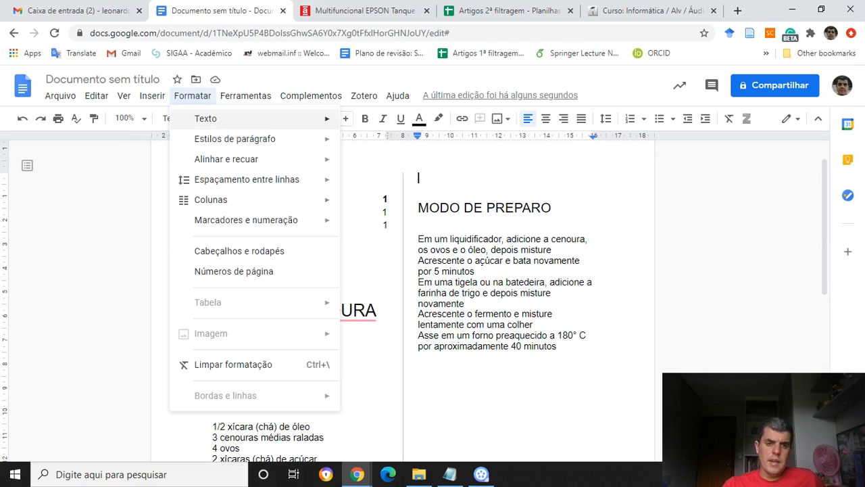
mouse_move(223, 199)
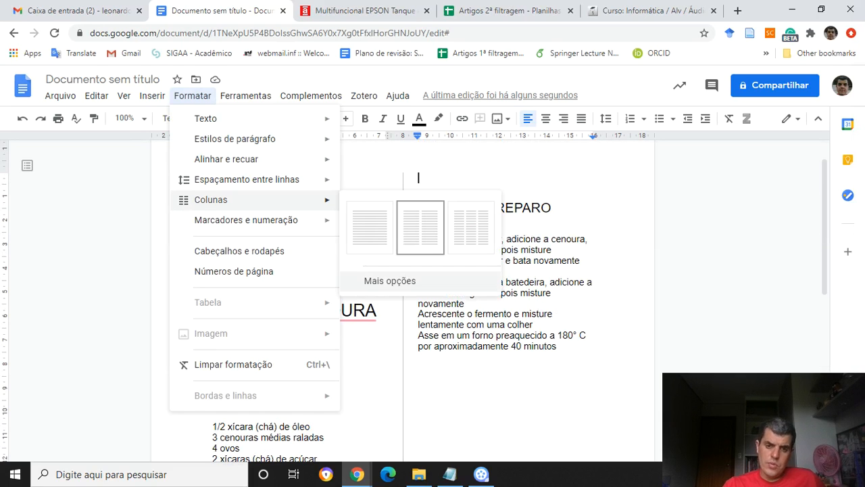
click(390, 280)
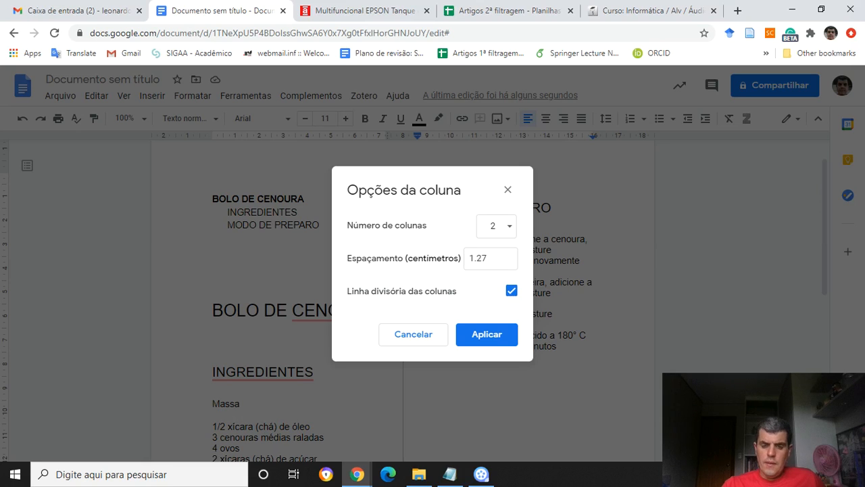
double_click(488, 258)
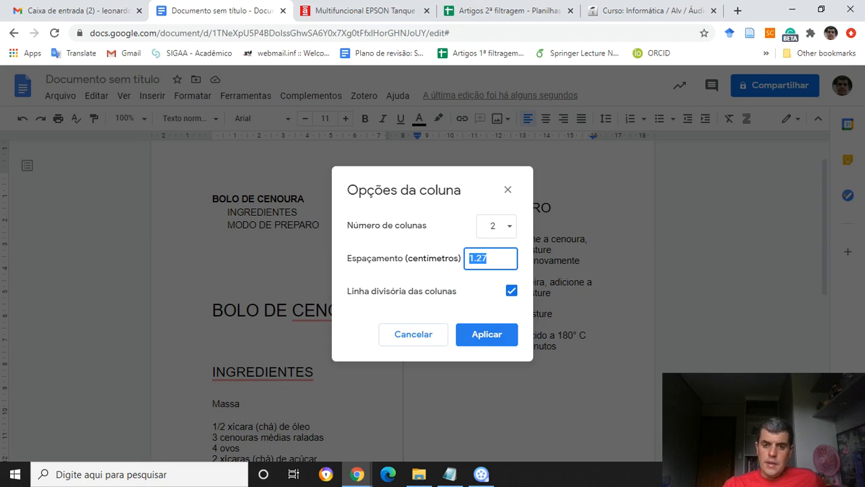
key(Return)
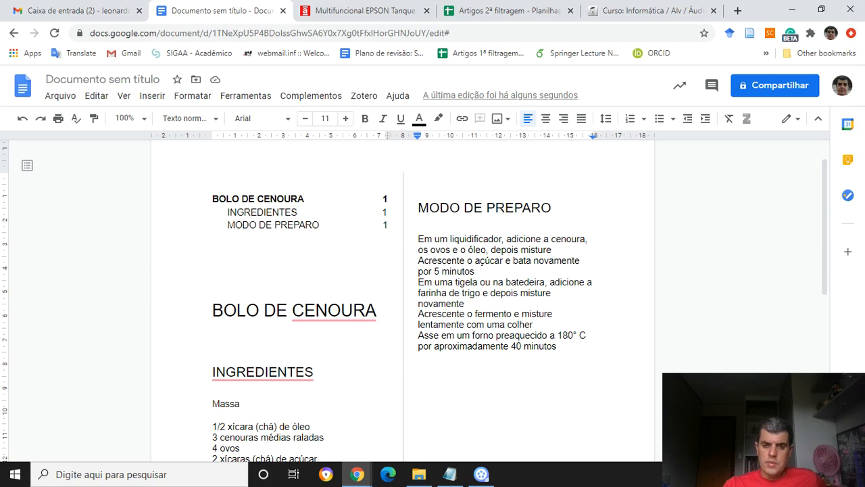
Examine the break types that can be inserted below the ingredients list, and close the options without inserting one.
scroll(413, 304, down, 4)
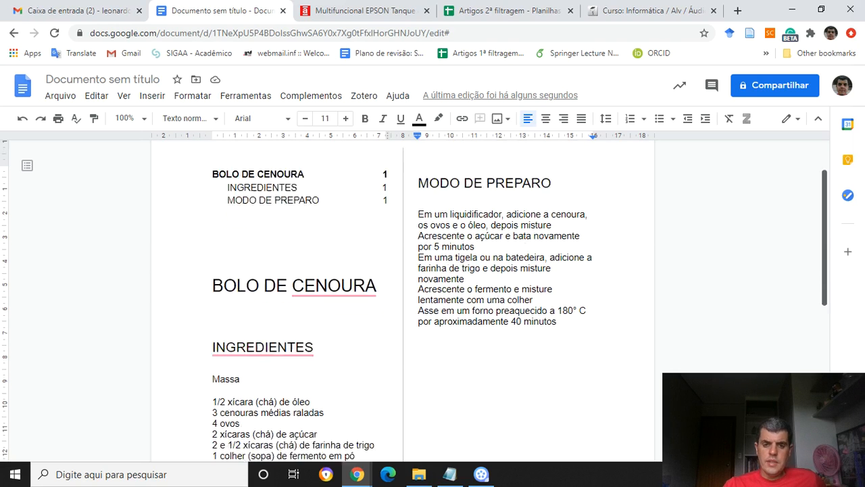
click(276, 319)
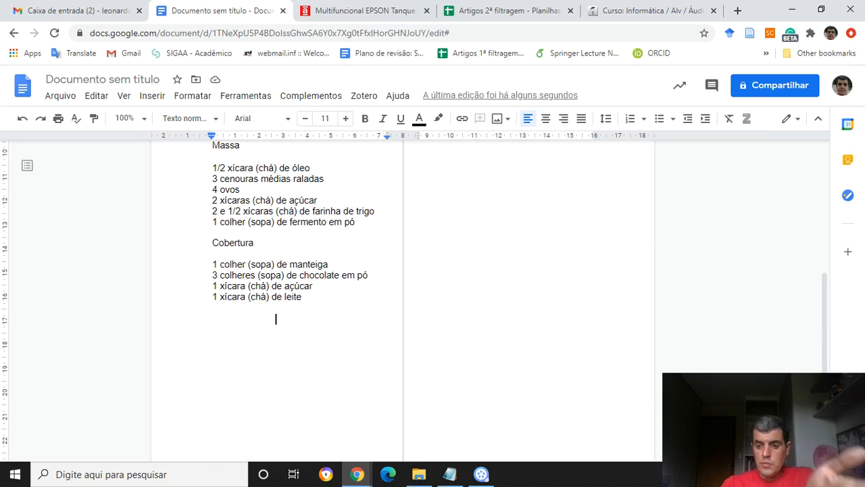
click(152, 96)
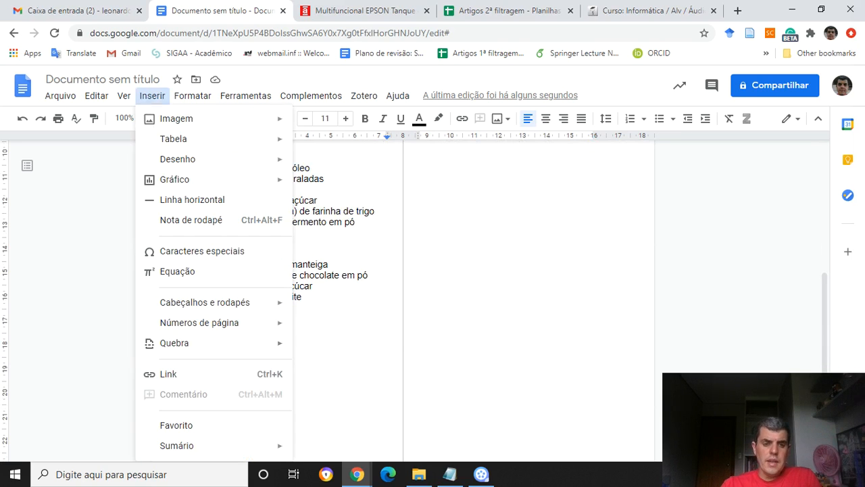
mouse_move(175, 343)
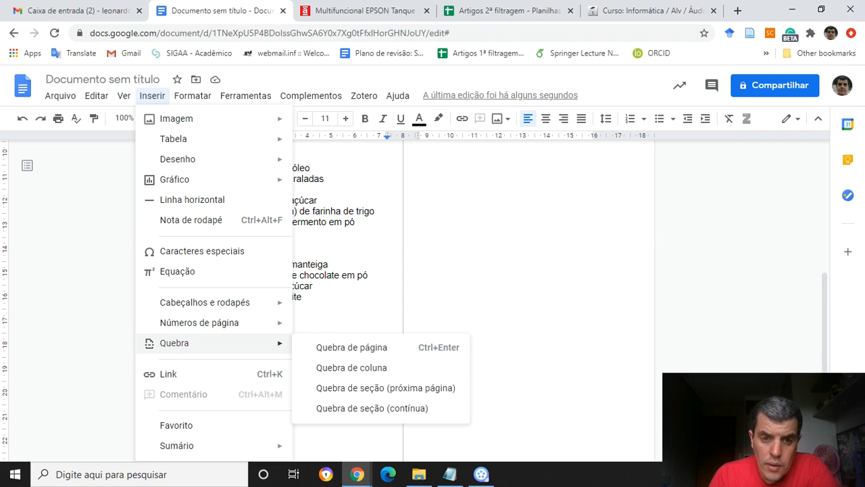
key(Escape)
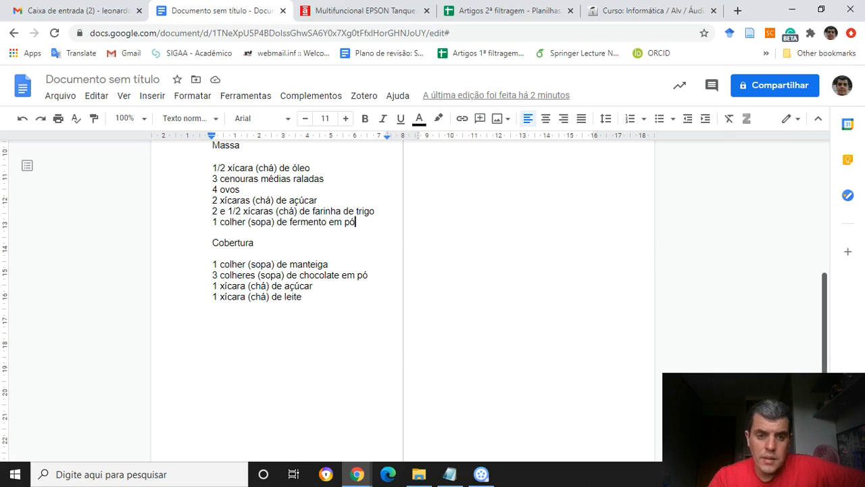
scroll(402, 298, up, 1)
scroll(402, 298, up, 3)
scroll(402, 298, up, 1)
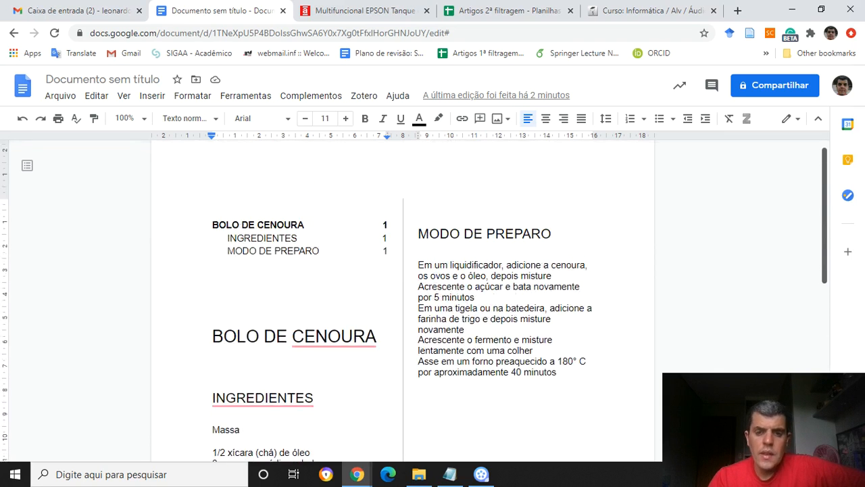